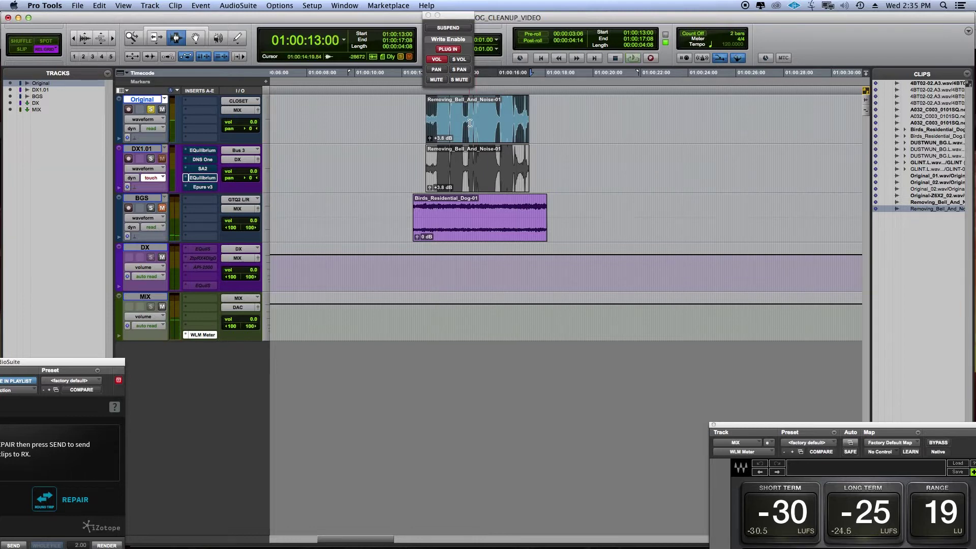
Step: Play the clip on the DX1.01 track soloed and open the DX track's VLB525 insert from the mixer
{"action": "double_click", "coordinate": [468, 159]}
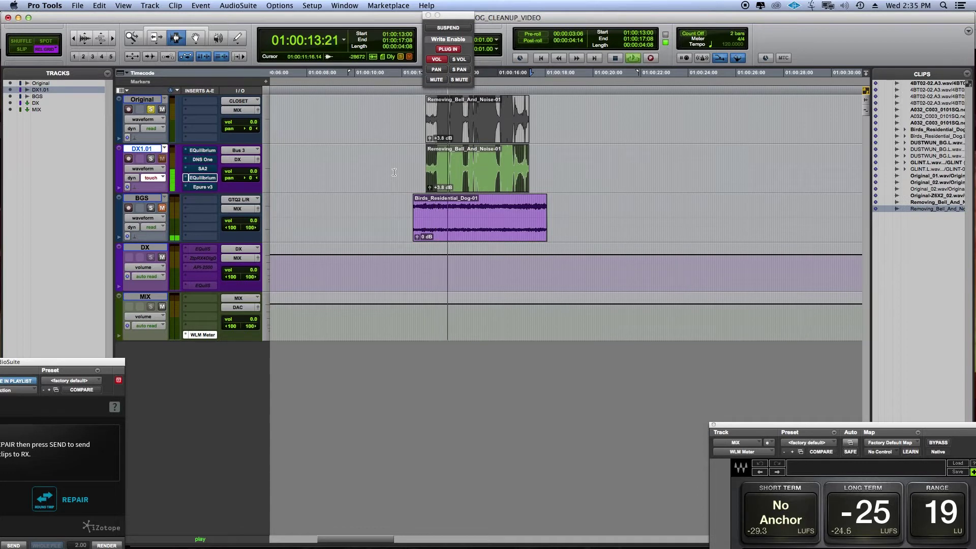
{"action": "key", "text": "shift+s"}
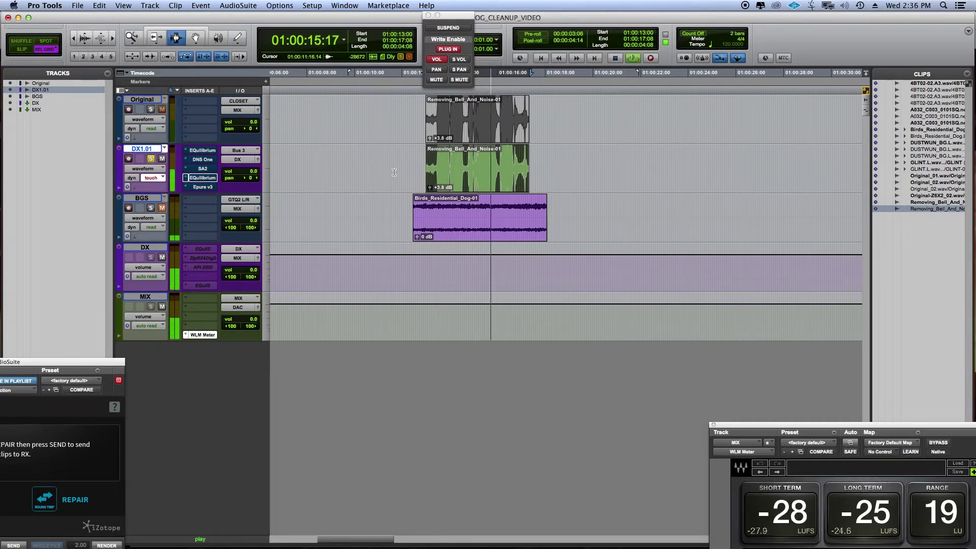
{"action": "key", "text": "super+equal"}
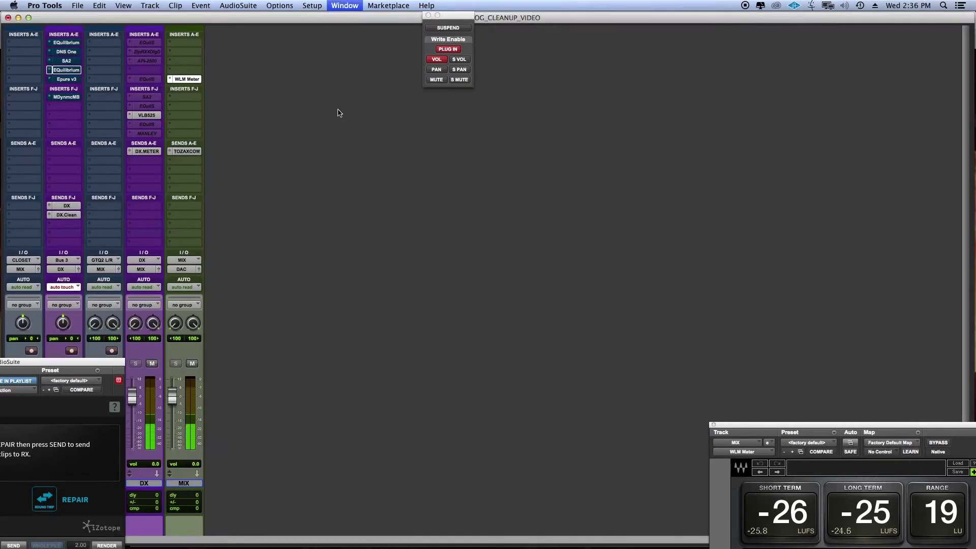
{"action": "left_click", "coordinate": [147, 115]}
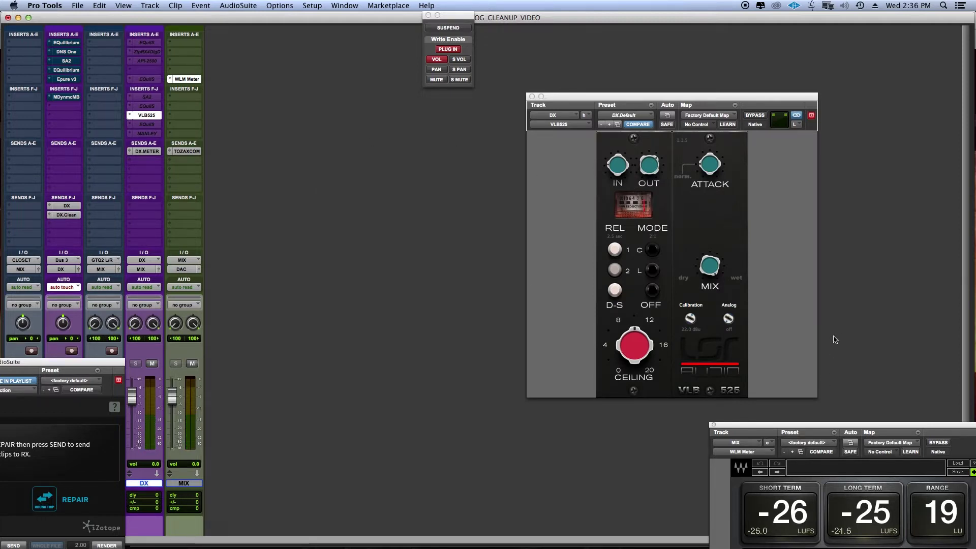
{"action": "key", "text": "super+equal"}
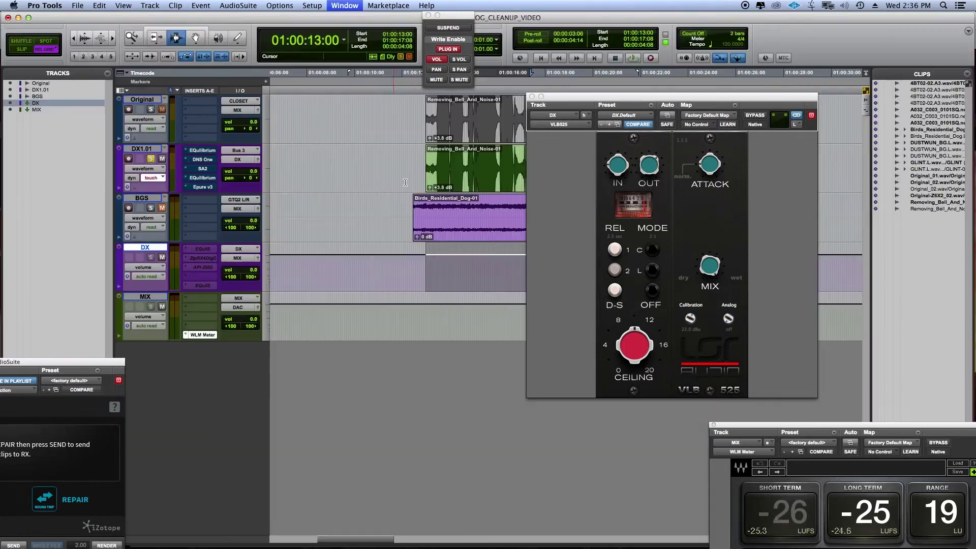
Step: Send the DX1.01 track's clip to iZotope RX, play it, and run De-crackle on the whole recording
{"action": "double_click", "coordinate": [446, 168]}
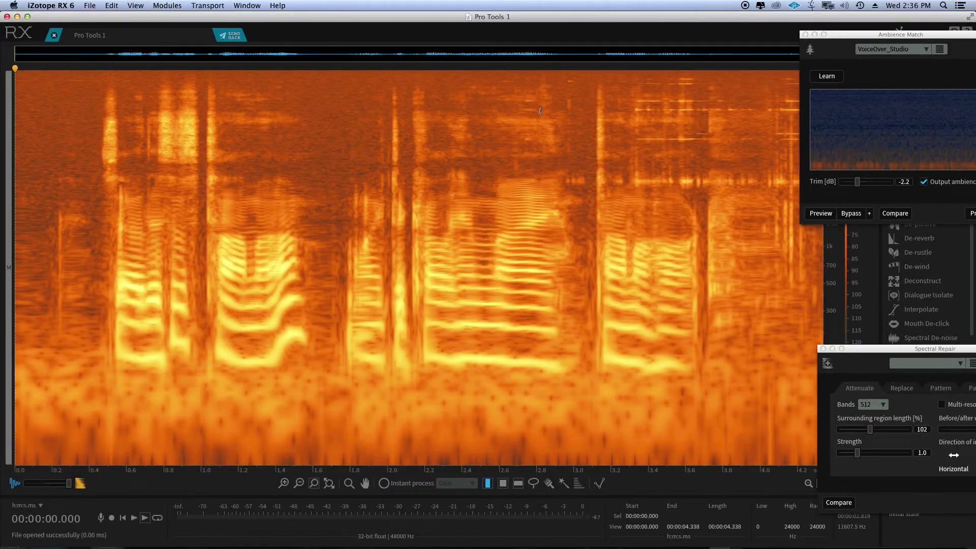
{"action": "key", "text": "space"}
{"action": "key", "text": "super+r"}
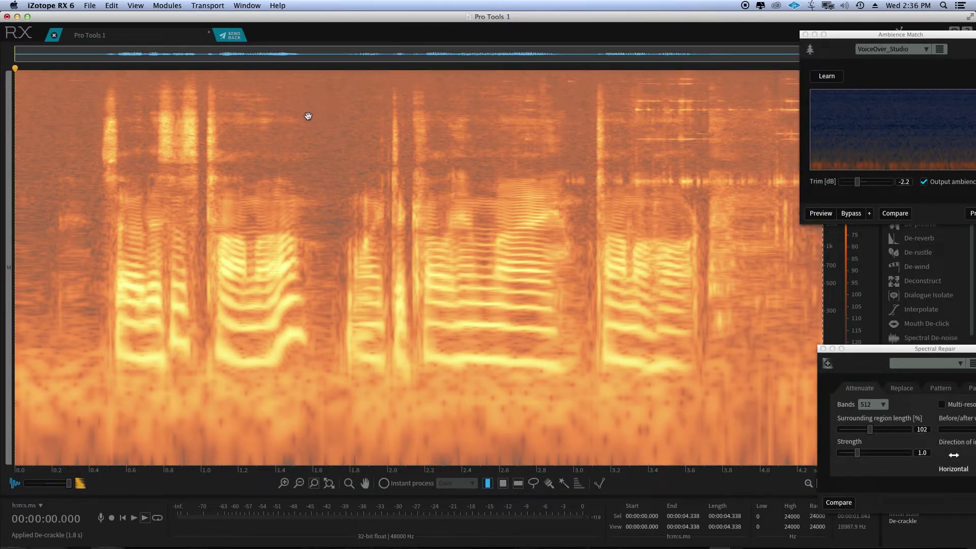
Step: Undo the De-crackle, reapply it to the entire recording, and play the audio from near the start
{"action": "left_click", "coordinate": [47, 95]}
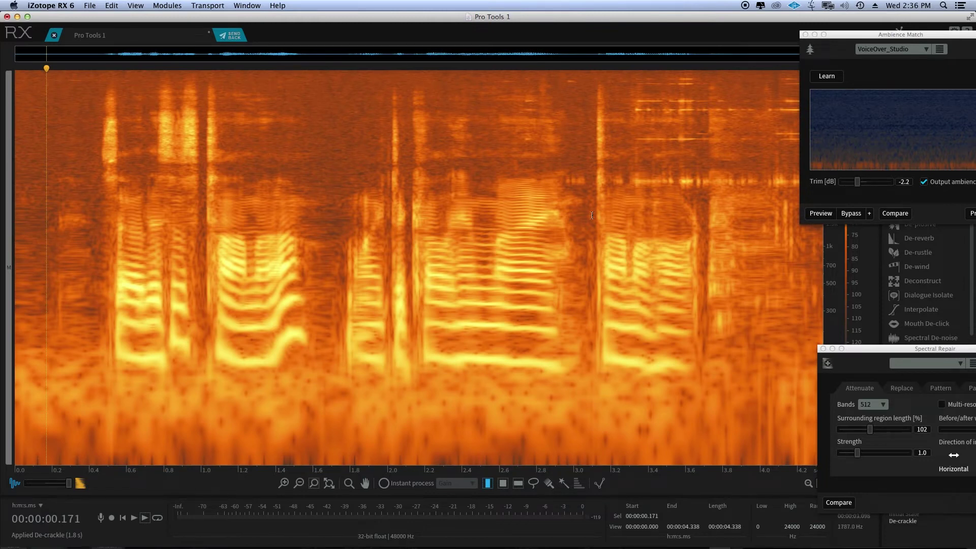
{"action": "key", "text": "super+a"}
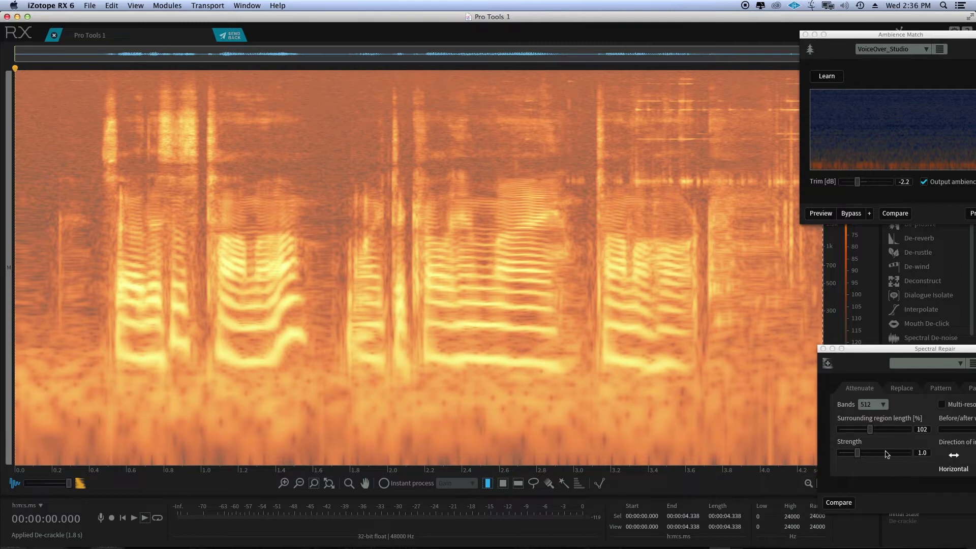
{"action": "key", "text": "super+r"}
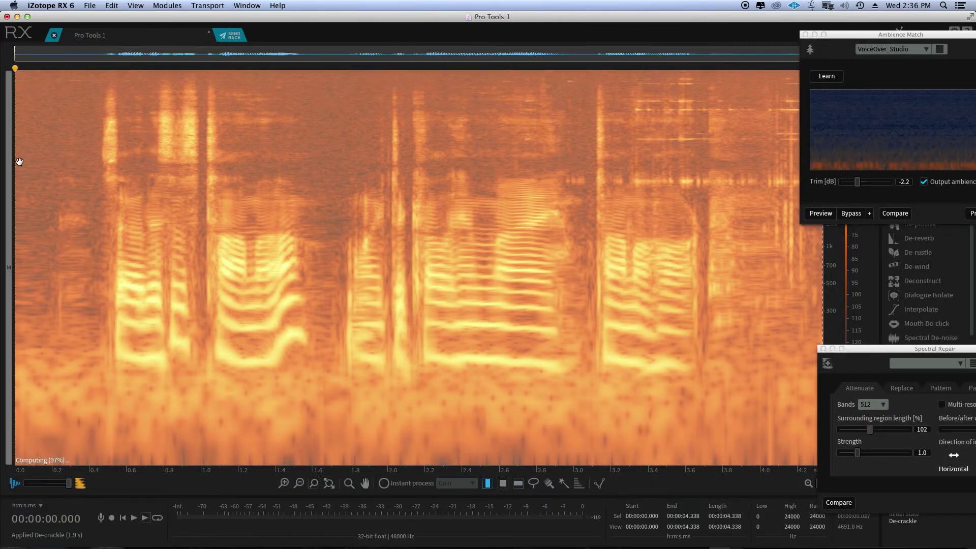
{"action": "left_click", "coordinate": [19, 162]}
{"action": "key", "text": "space"}
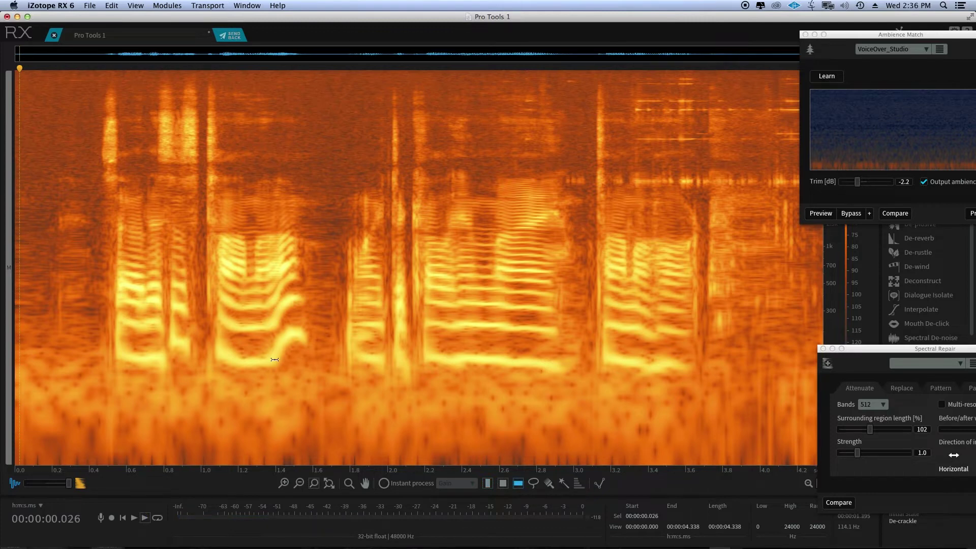
Step: Try Ambience Match on the full-length frequency band below about 79 Hz and play the audio
{"action": "left_click_drag", "start_coordinate": [278, 379], "coordinate": [297, 500]}
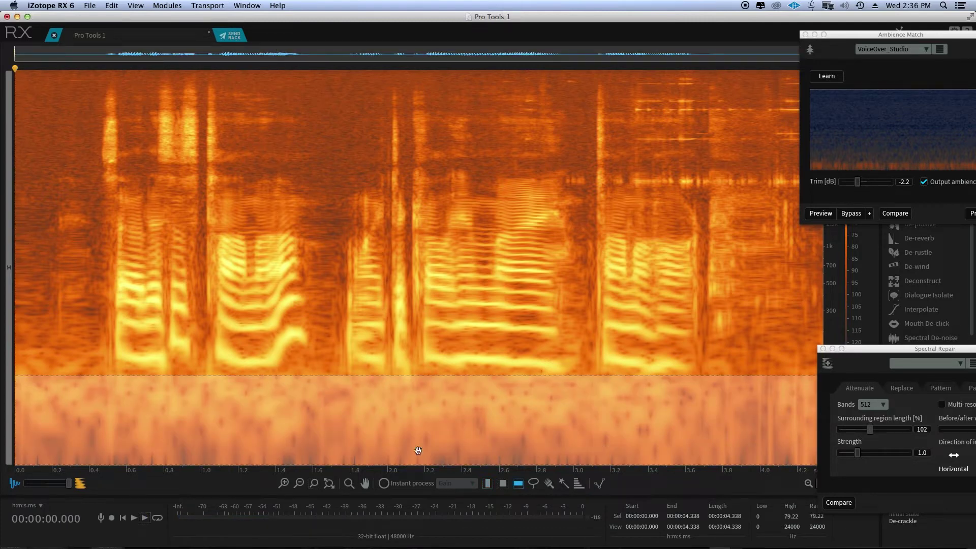
{"action": "left_click", "coordinate": [973, 217]}
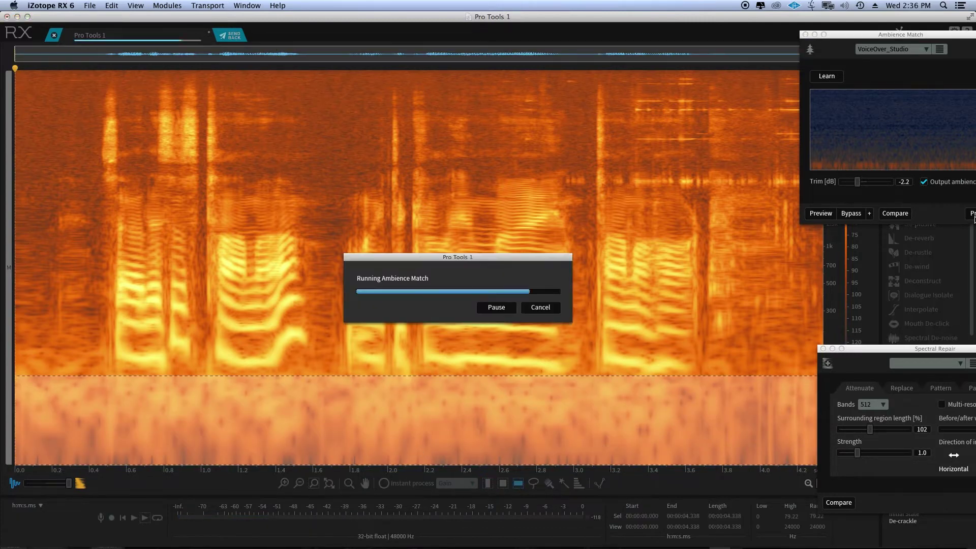
{"action": "left_click", "coordinate": [42, 149]}
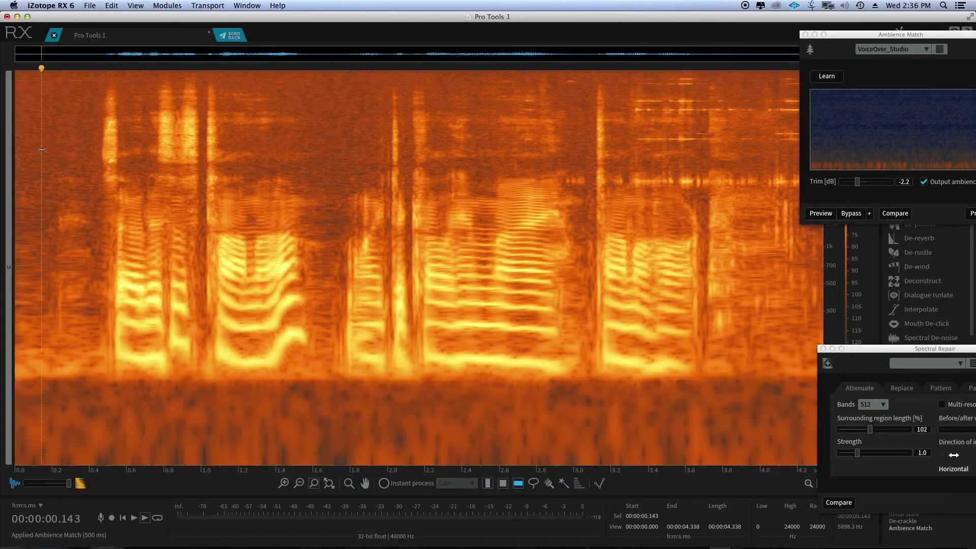
{"action": "key", "text": "space"}
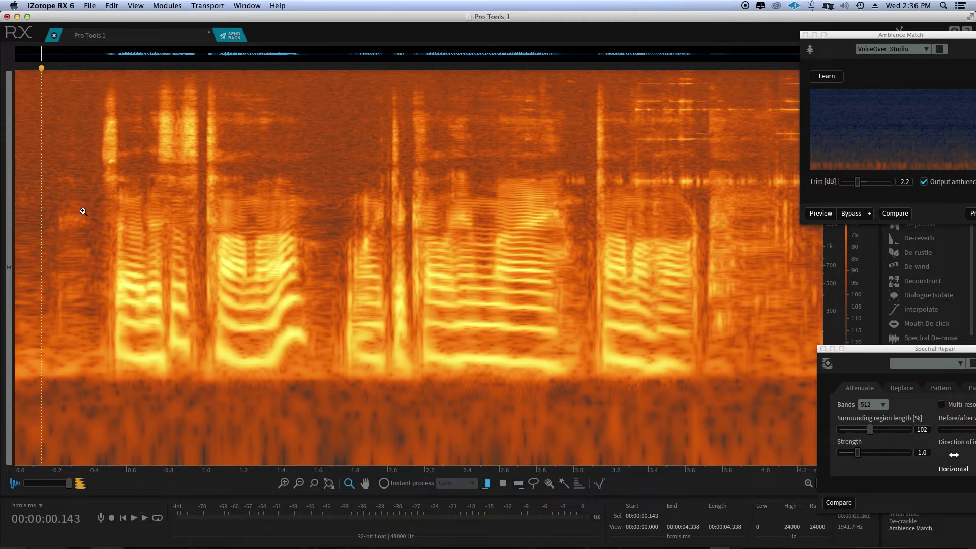
Step: Reduce the low-frequency rumble with three Spectral Repair Attenuate passes and play from about 0.08 s
{"action": "left_click", "coordinate": [30, 228]}
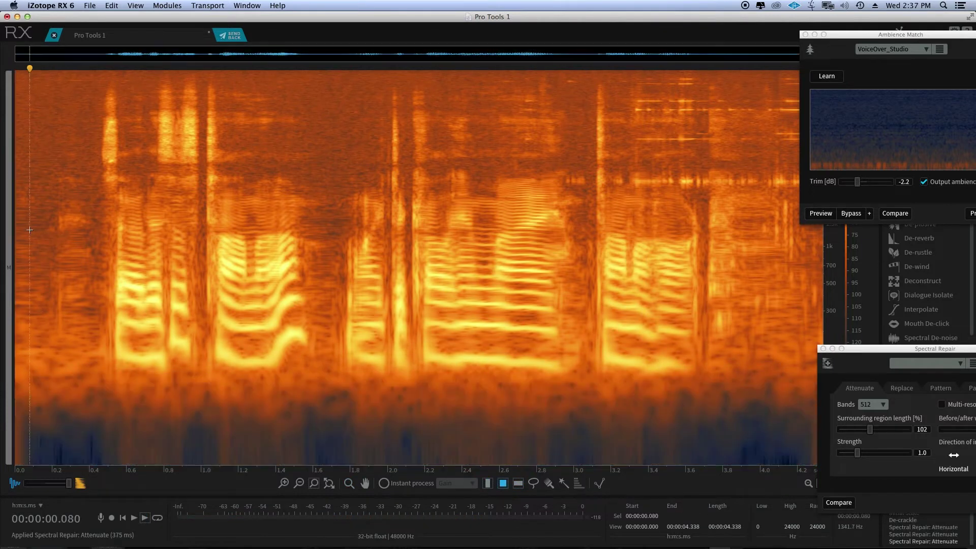
{"action": "key", "text": "space"}
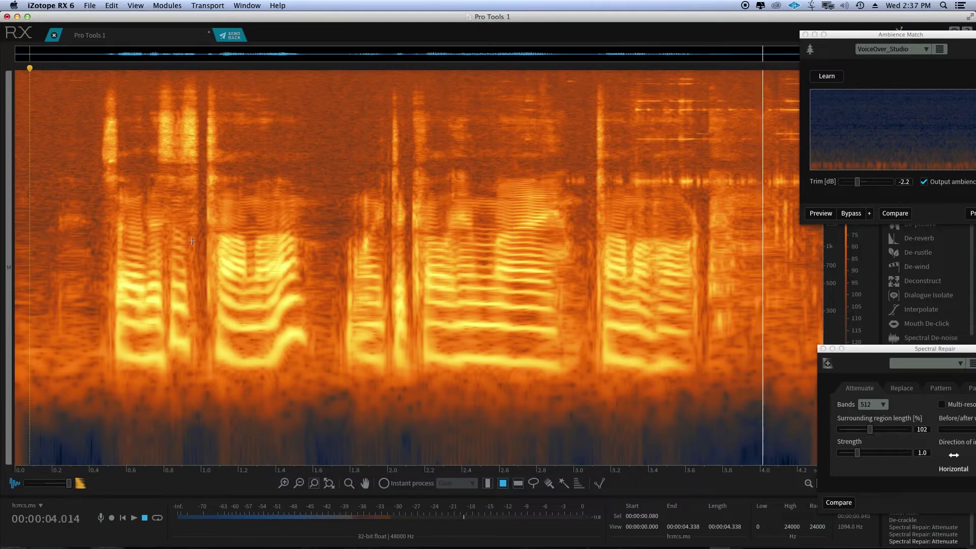
Step: Train Ambience Match on the opening room tone from 0 to about 0.44 s
{"action": "key", "text": "t"}
{"action": "left_click_drag", "start_coordinate": [98, 219], "coordinate": [1, 214]}
{"action": "key", "text": "super+shift+a"}
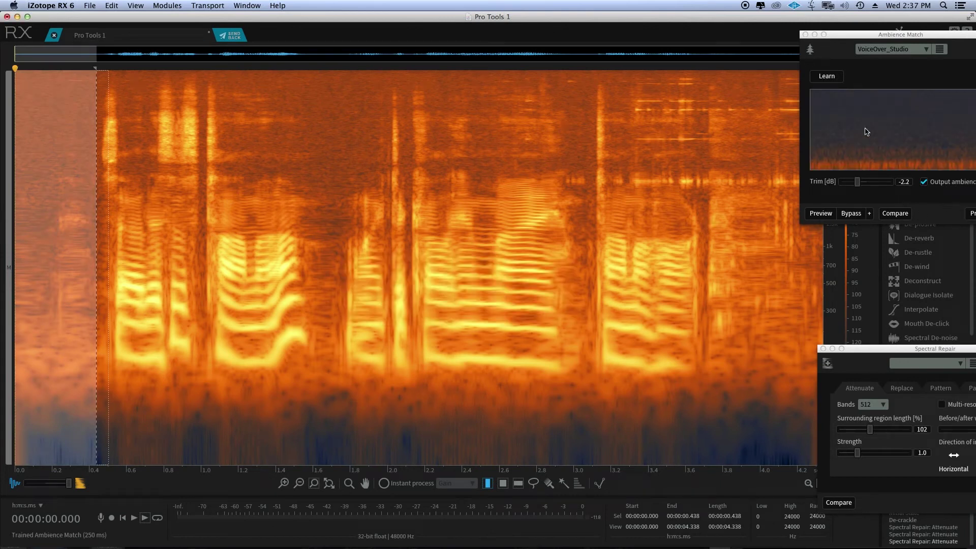
{"action": "left_click_drag", "start_coordinate": [879, 38], "coordinate": [867, 30]}
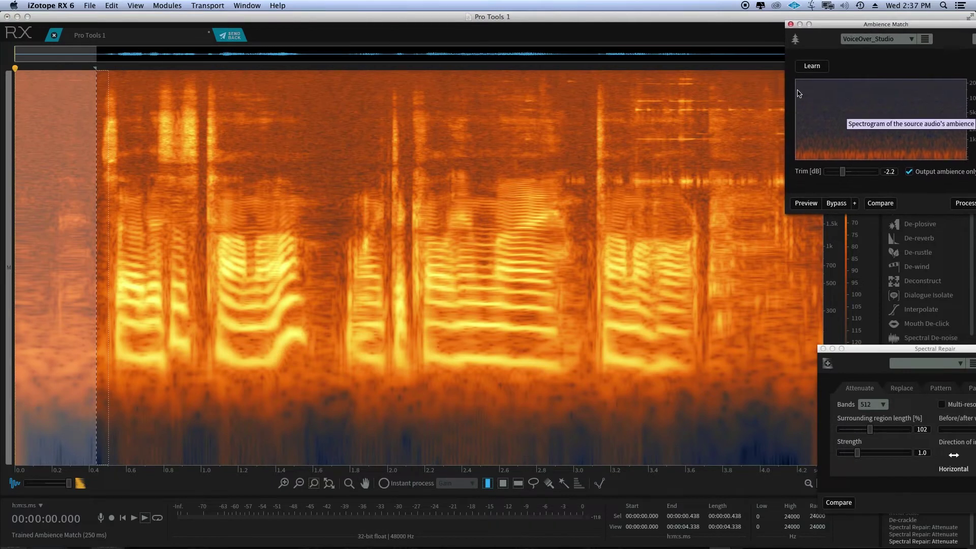
{"action": "left_click", "coordinate": [19, 233]}
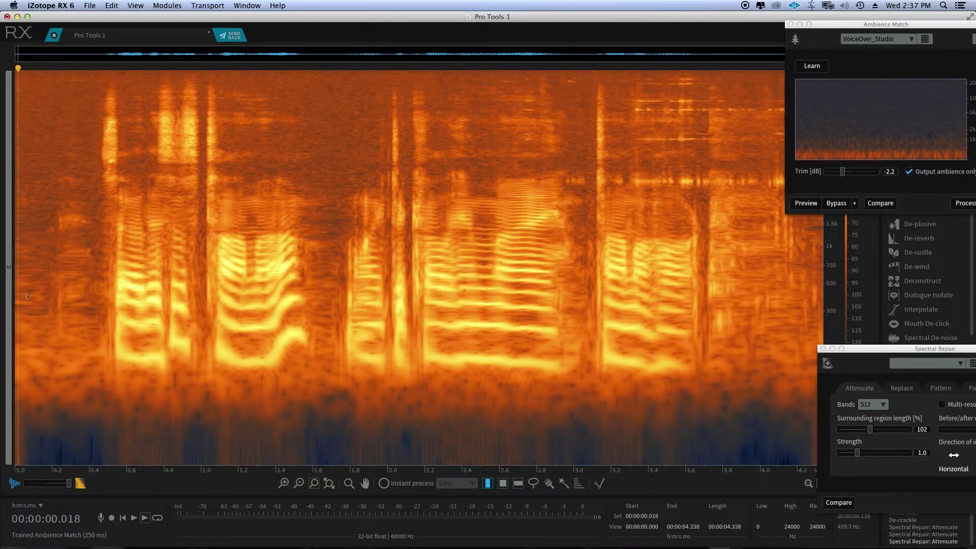
Step: Replace the noise from about 0.18 to 0.42 s, between 119 Hz and 4.1 kHz, with Ambience Match and play the start
{"action": "left_click_drag", "start_coordinate": [48, 168], "coordinate": [93, 358]}
{"action": "key", "text": "Return"}
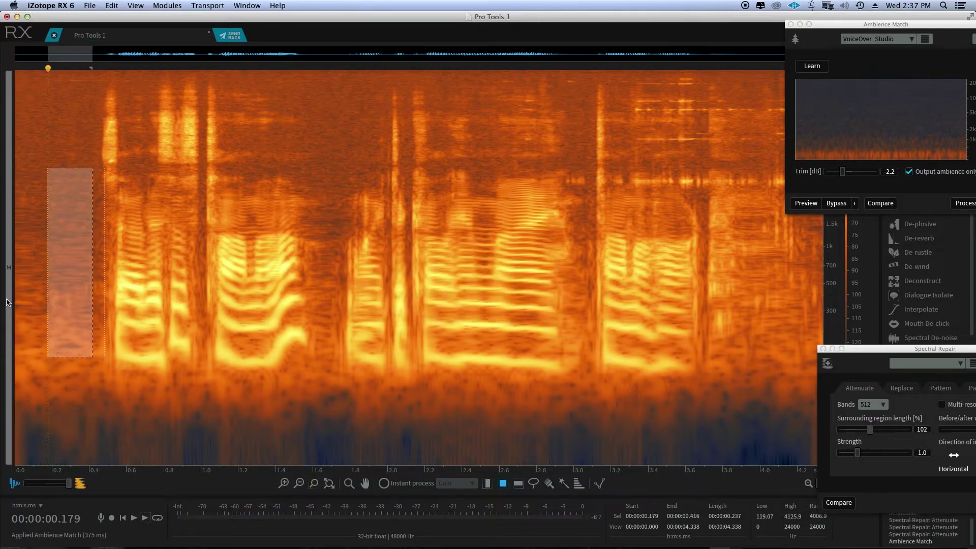
{"action": "left_click", "coordinate": [18, 303]}
{"action": "key", "text": "space"}
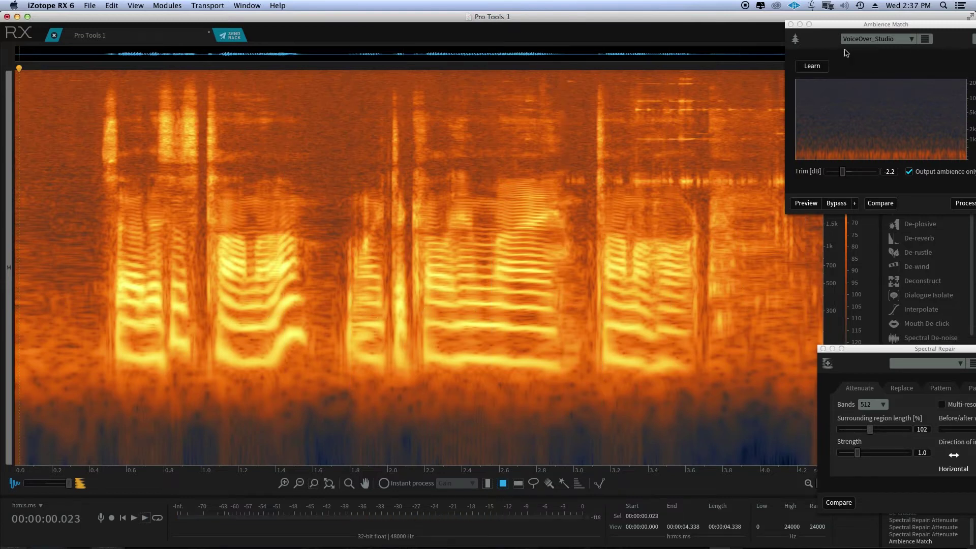
Step: Attenuate the bell line from about 3.32 to 4.10 s, at 11 to 12.4 kHz, with Spectral Repair and play the passage
{"action": "left_click_drag", "start_coordinate": [819, 30], "coordinate": [881, 37]}
{"action": "left_click_drag", "start_coordinate": [777, 107], "coordinate": [810, 112]}
{"action": "key", "text": "super+r"}
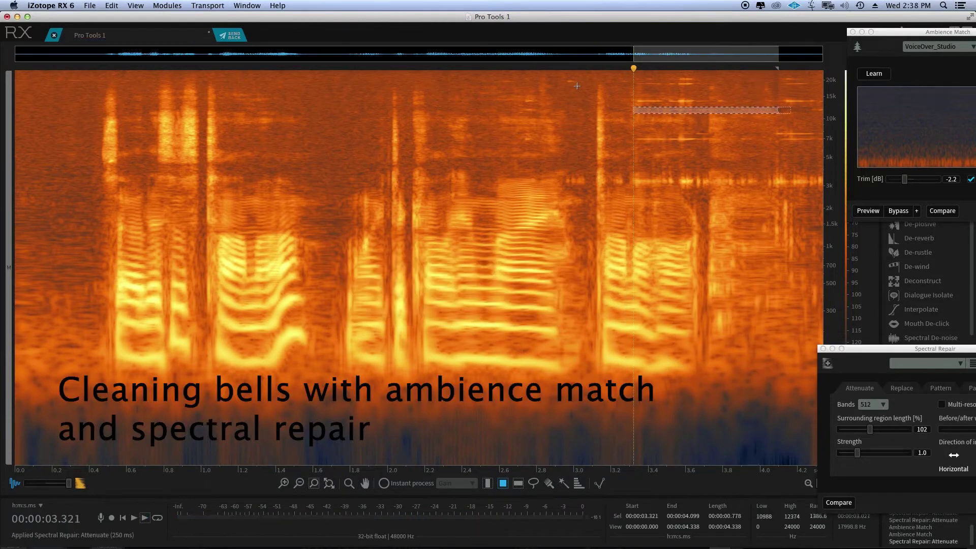
{"action": "left_click", "coordinate": [577, 86]}
{"action": "key", "text": "space"}
Step: Replace the bell lines near 14 kHz and 7 kHz, starting at about 3.3 s, with Ambience Match and play each passage
{"action": "left_click_drag", "start_coordinate": [639, 97], "coordinate": [726, 105]}
{"action": "key", "text": "super+r"}
{"action": "left_click", "coordinate": [564, 82]}
{"action": "key", "text": "space"}
{"action": "left_click_drag", "start_coordinate": [634, 134], "coordinate": [701, 144]}
{"action": "key", "text": "super+r"}
{"action": "left_click", "coordinate": [591, 101]}
{"action": "key", "text": "space"}
Step: Replace the short bell lines above 15 kHz near 3.6 s and 4.1 s with Ambience Match and play the passage
{"action": "left_click_drag", "start_coordinate": [674, 78], "coordinate": [701, 89]}
{"action": "key", "text": "super+r"}
{"action": "left_click", "coordinate": [642, 102]}
{"action": "key", "text": "space"}
{"action": "mouse_move", "coordinate": [784, 96]}
{"action": "left_mouse_down"}
{"action": "mouse_move", "coordinate": [814, 103]}
{"action": "mouse_move", "coordinate": [782, 87]}
{"action": "left_mouse_up"}
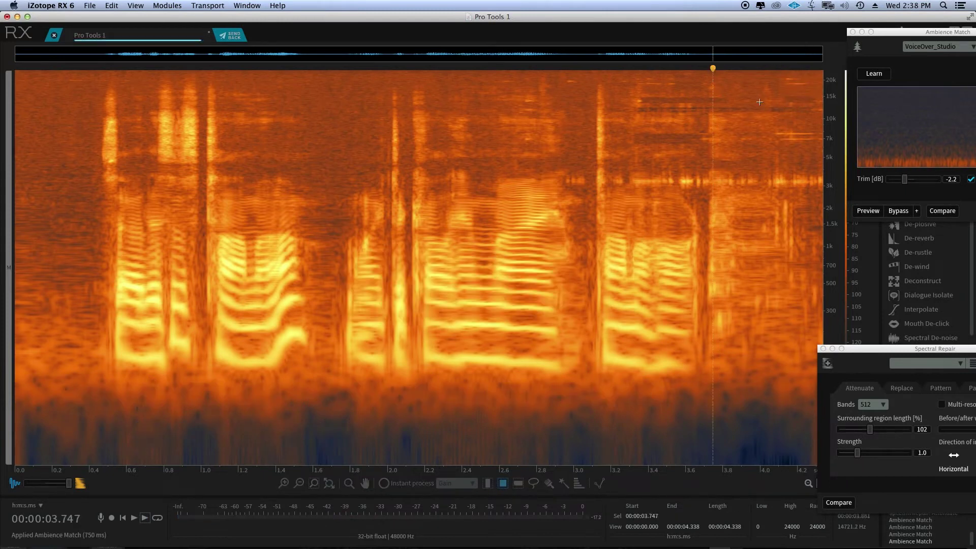
{"action": "left_click", "coordinate": [677, 124]}
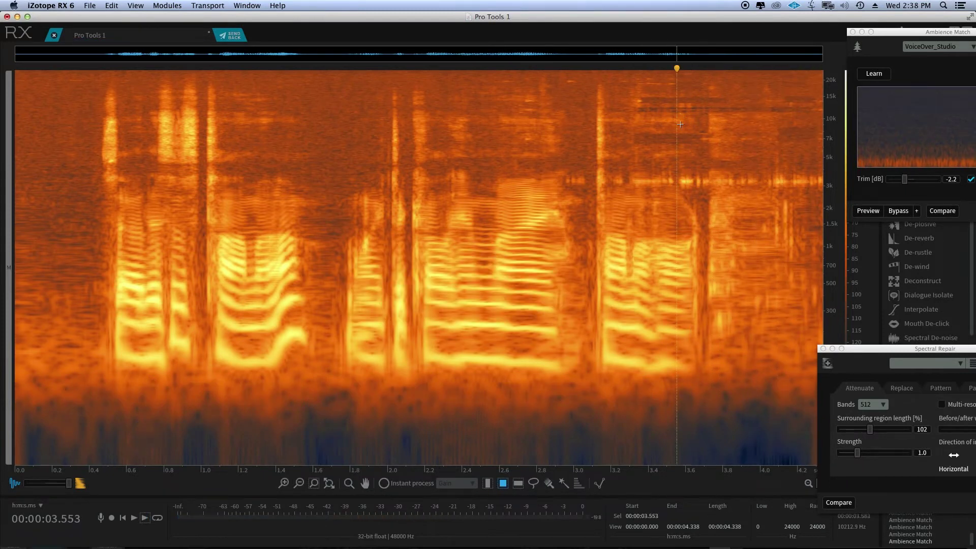
Step: Attenuate the 2.9 to 3.8 kHz bell band from about 3.31 s to the end using vertical Spectral Repair, then play it
{"action": "left_click_drag", "start_coordinate": [631, 172], "coordinate": [817, 186]}
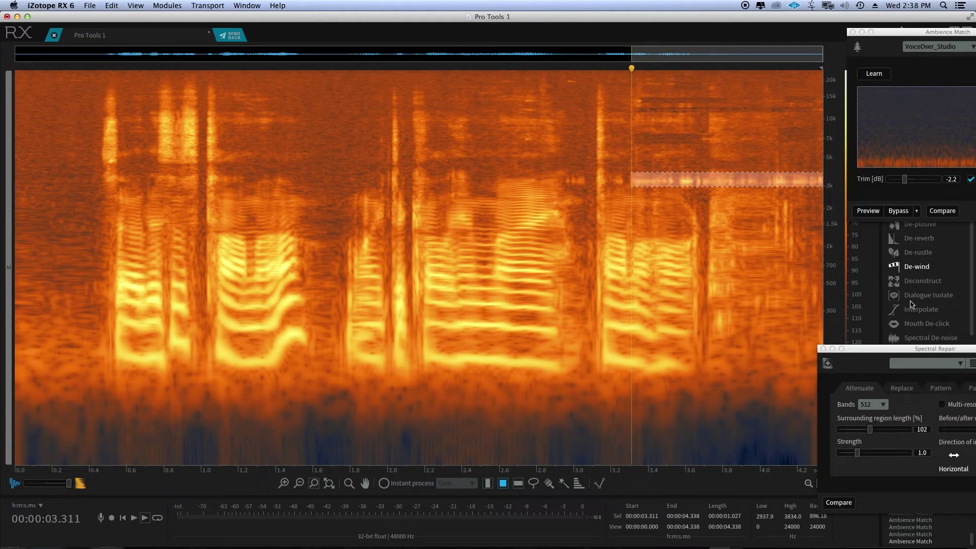
{"action": "left_click_drag", "start_coordinate": [906, 350], "coordinate": [845, 341]}
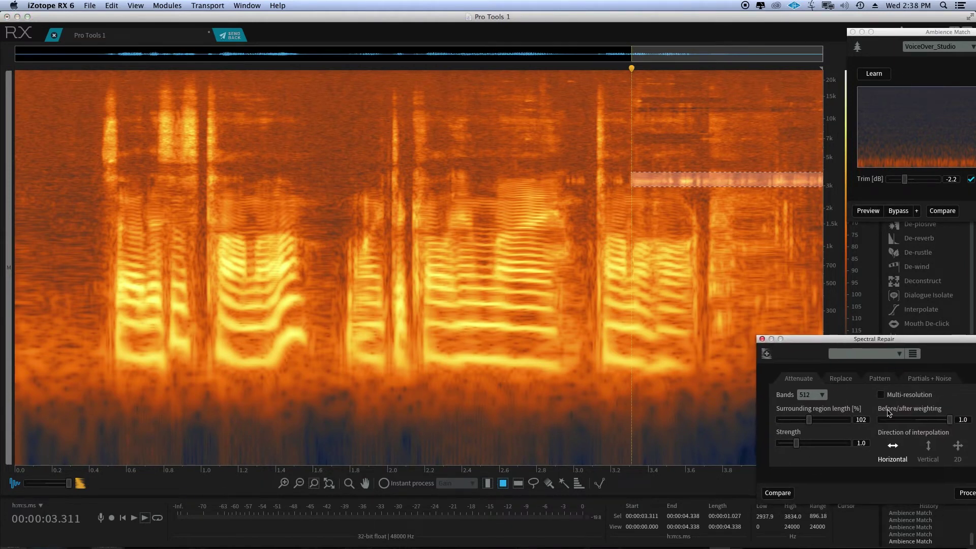
{"action": "key", "text": "Return"}
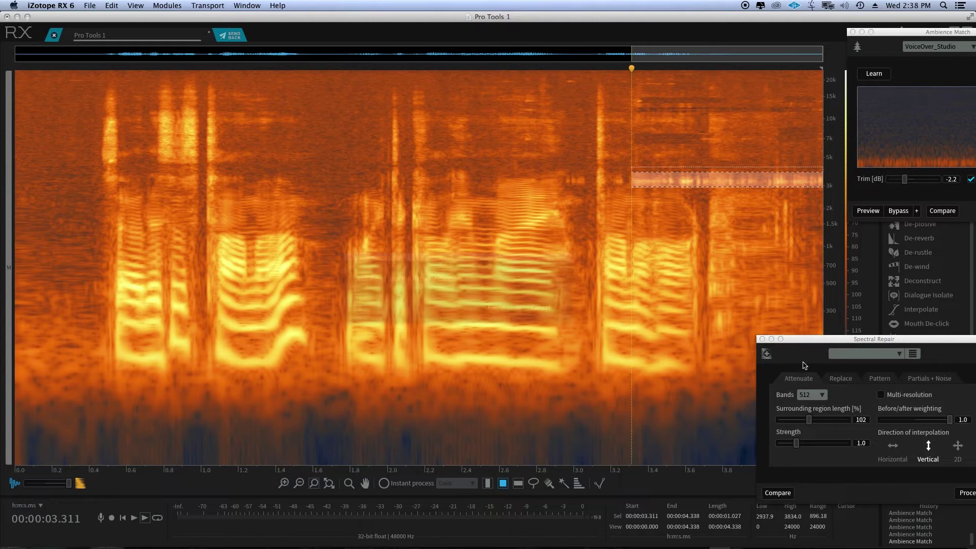
{"action": "left_click", "coordinate": [513, 151]}
{"action": "key", "text": "space"}
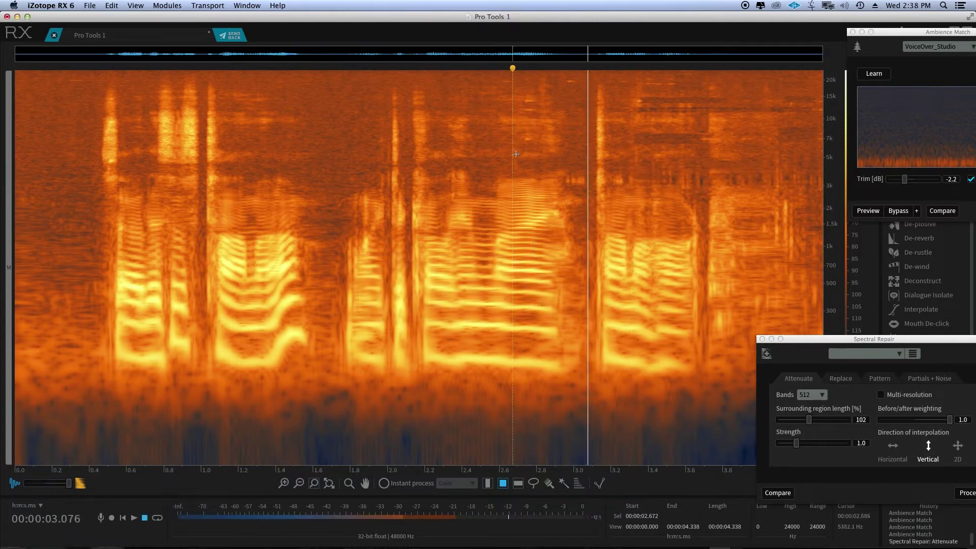
Step: De-click the high frequencies from about 3.2 s onward, then attenuate the bell remnants above 12 kHz near 3.3 to 3.5 s
{"action": "left_click_drag", "start_coordinate": [606, 82], "coordinate": [826, 198]}
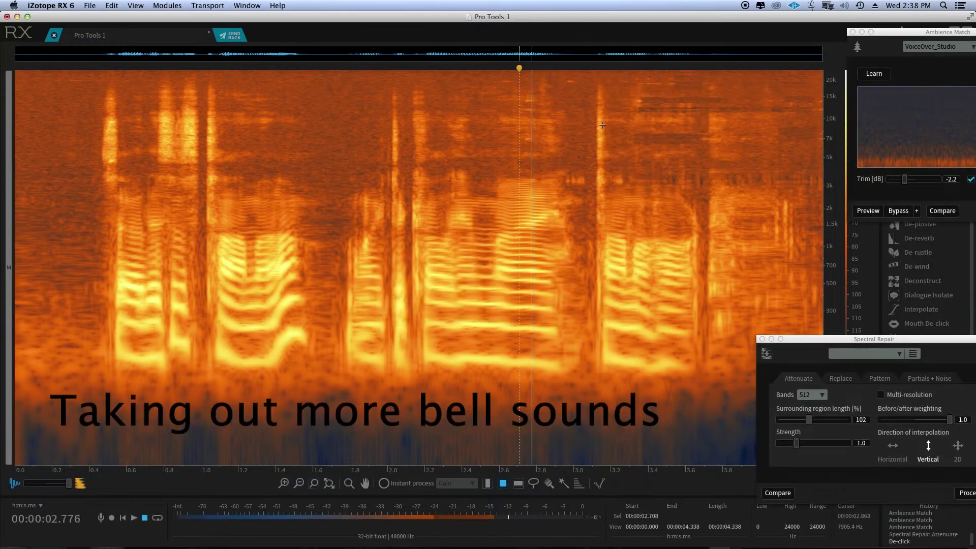
{"action": "left_click_drag", "start_coordinate": [623, 80], "coordinate": [665, 107]}
{"action": "key", "text": "Return"}
{"action": "left_click", "coordinate": [541, 102]}
{"action": "key", "text": "space"}
Step: Clean the area above about 9 kHz from 3.3 to 3.7 s with Spectral Repair and Ambience Match, and play it
{"action": "key", "text": "Return"}
{"action": "mouse_move", "coordinate": [628, 76]}
{"action": "left_mouse_down"}
{"action": "mouse_move", "coordinate": [679, 86]}
{"action": "mouse_move", "coordinate": [709, 122]}
{"action": "left_mouse_up"}
{"action": "left_click", "coordinate": [544, 90]}
{"action": "key", "text": "space"}
{"action": "key", "text": "space"}
{"action": "key", "text": "Return"}
{"action": "left_click", "coordinate": [522, 97]}
{"action": "key", "text": "space"}
Step: Try Ambience Match on the area from about 3.71 to 4.20 s, between 4.2 and 17.4 kHz, play it, and undo it
{"action": "left_click_drag", "start_coordinate": [706, 87], "coordinate": [797, 168]}
{"action": "key", "text": "Return"}
{"action": "left_click", "coordinate": [573, 127]}
{"action": "key", "text": "space"}
{"action": "key", "text": "space"}
{"action": "key", "text": "super+z"}
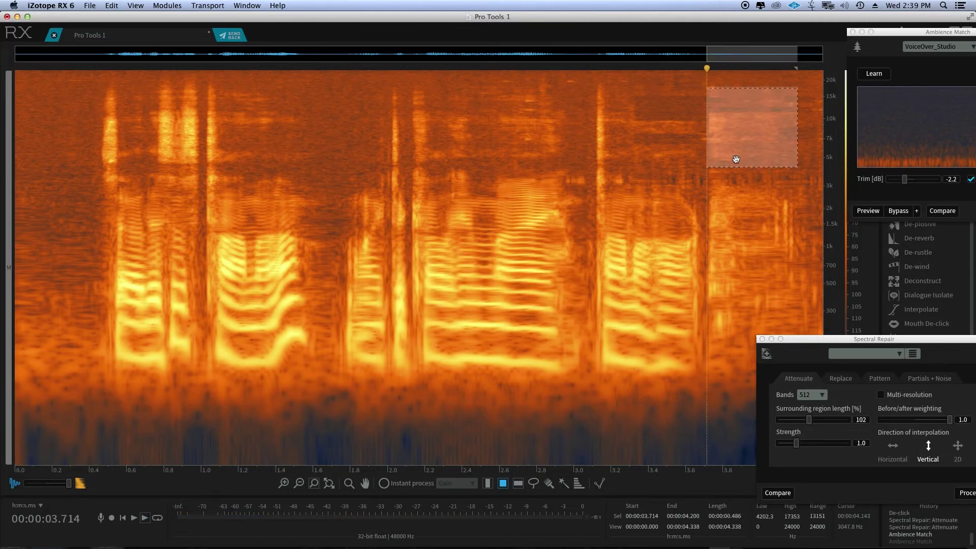
Step: Replace the noise from about 4.05 to 4.24 s, roughly 500 Hz to 2.4 kHz, with Ambience Match after playing the passage
{"action": "left_click", "coordinate": [662, 149]}
{"action": "key", "text": "space"}
{"action": "key", "text": "space"}
{"action": "left_click_drag", "start_coordinate": [769, 197], "coordinate": [804, 282]}
{"action": "key", "text": "5"}
{"action": "key", "text": "Return"}
{"action": "left_click", "coordinate": [649, 241]}
Step: Play the opening and retrain Ambience Match on the room tone from 0 to about 0.42 s
{"action": "left_click", "coordinate": [70, 204]}
{"action": "key", "text": "space"}
{"action": "key", "text": "t"}
{"action": "left_click_drag", "start_coordinate": [92, 201], "coordinate": [0, 201]}
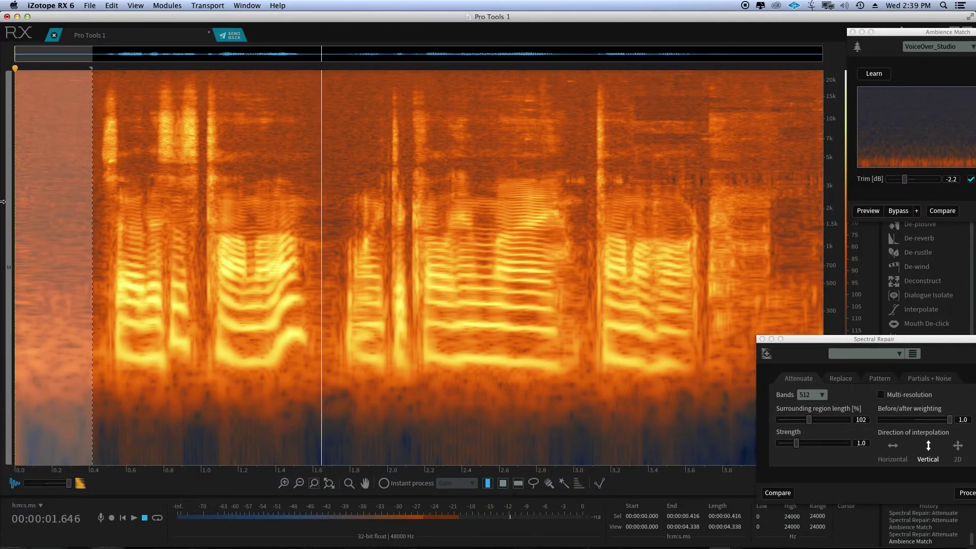
{"action": "left_click", "coordinate": [873, 73]}
{"action": "left_click", "coordinate": [558, 208]}
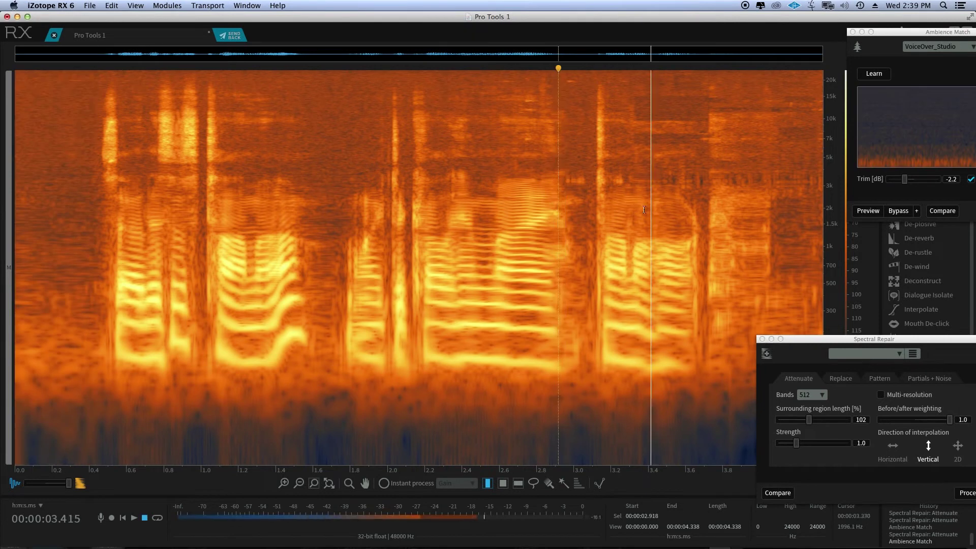
Step: Replace the tail of the recording from about 4.05 s to the end with Ambience Match and play the ending
{"action": "left_click_drag", "start_coordinate": [787, 172], "coordinate": [861, 188]}
{"action": "key", "text": "Return"}
{"action": "left_click", "coordinate": [576, 157]}
{"action": "key", "text": "space"}
{"action": "key", "text": "space"}
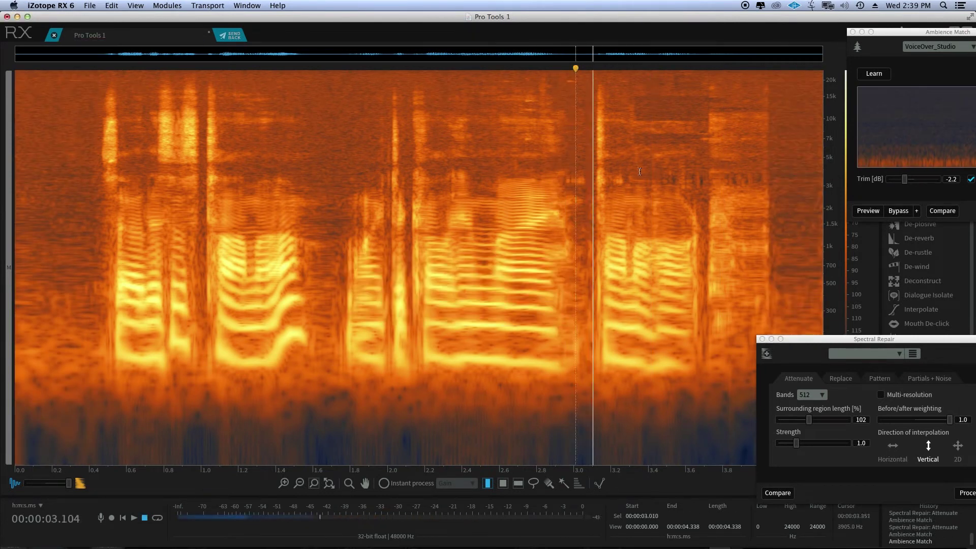
{"action": "key", "text": "r"}
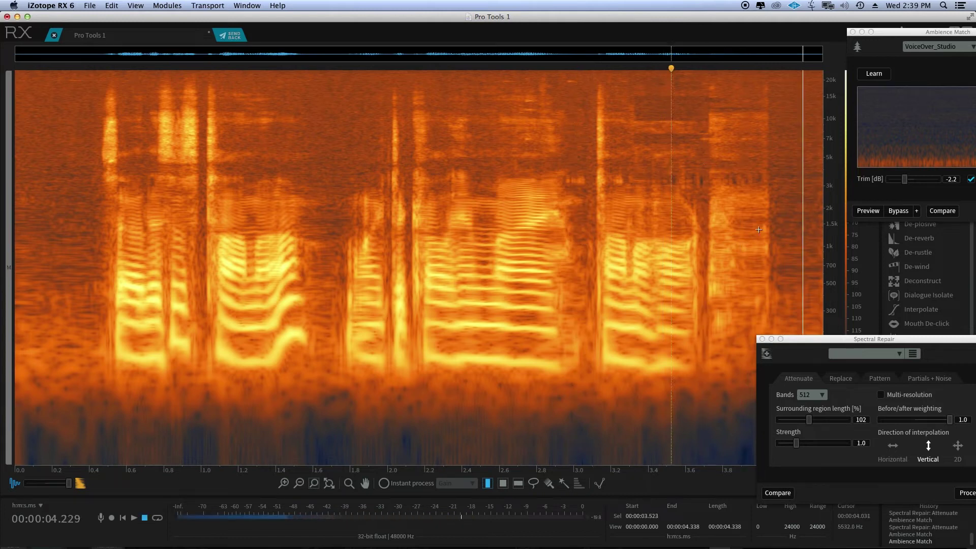
Step: Attenuate the noise above 5 kHz around 4.1 s, apply Gain to about 62–308 Hz from 1.584 to 1.788 s, and play the clip
{"action": "left_click_drag", "start_coordinate": [757, 87], "coordinate": [789, 163]}
{"action": "left_click_drag", "start_coordinate": [310, 309], "coordinate": [347, 387]}
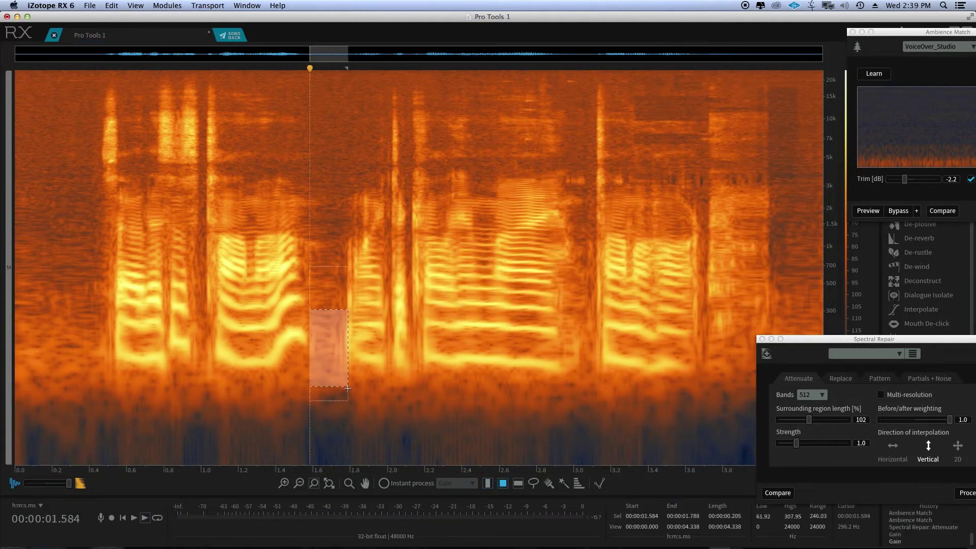
{"action": "key", "text": "super+r"}
{"action": "left_click", "coordinate": [195, 331]}
{"action": "key", "text": "space"}
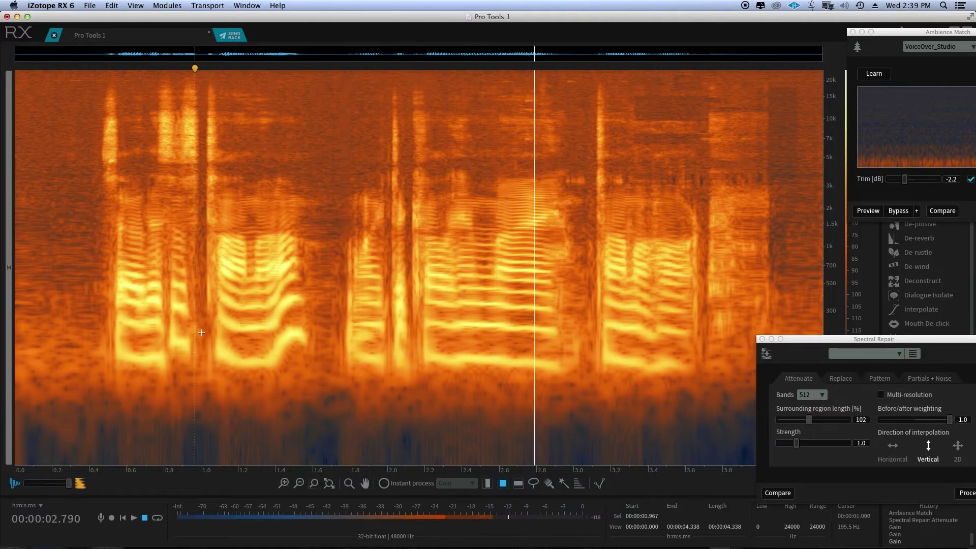
{"action": "key", "text": "space"}
Step: Brush over the rumble from about 2.79 to 3.07 s, roughly 115–232 Hz, apply Gain to it, and play the passage
{"action": "mouse_move", "coordinate": [560, 347]}
{"action": "left_mouse_down"}
{"action": "mouse_move", "coordinate": [548, 350]}
{"action": "mouse_move", "coordinate": [576, 350]}
{"action": "left_mouse_up"}
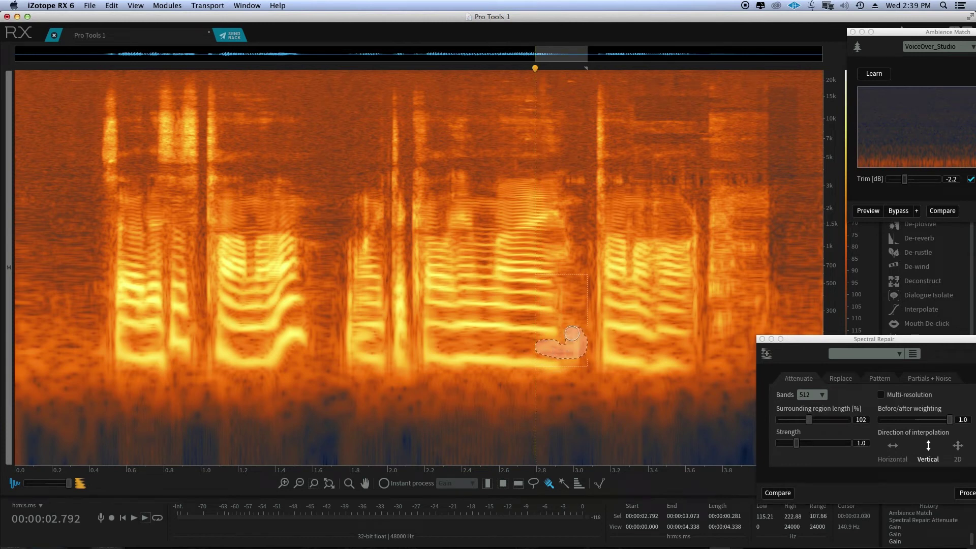
{"action": "key", "text": "super+r"}
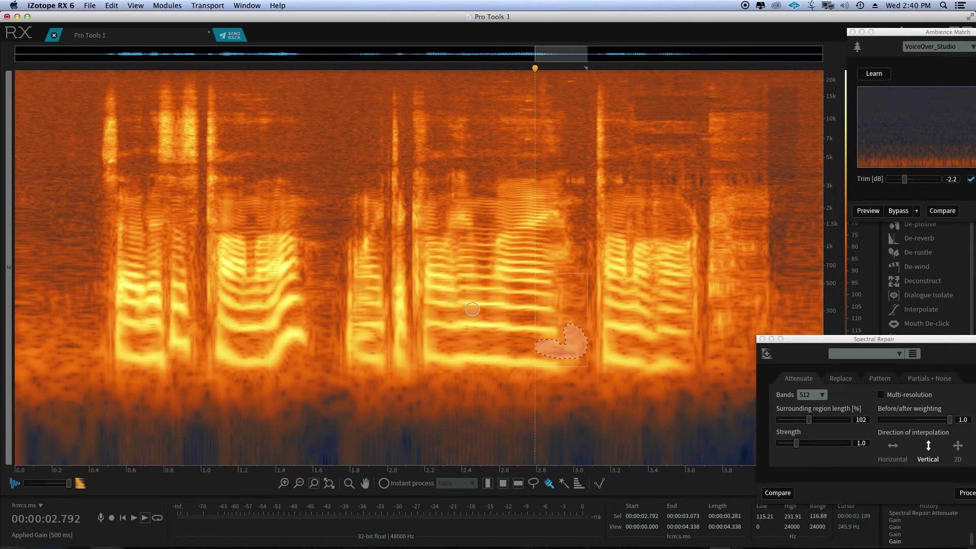
{"action": "left_click", "coordinate": [384, 301]}
{"action": "key", "text": "space"}
{"action": "key", "text": "r"}
{"action": "left_click", "coordinate": [380, 278]}
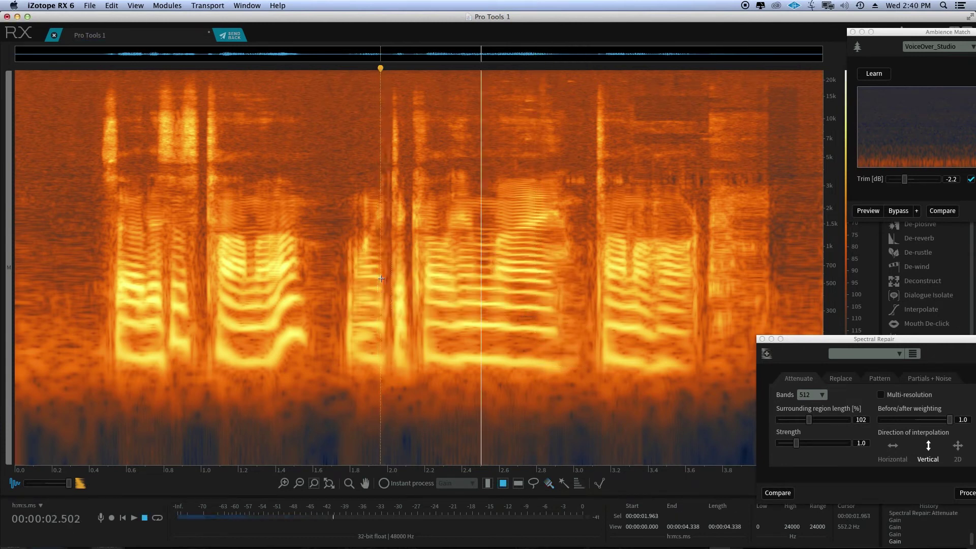
{"action": "key", "text": "space"}
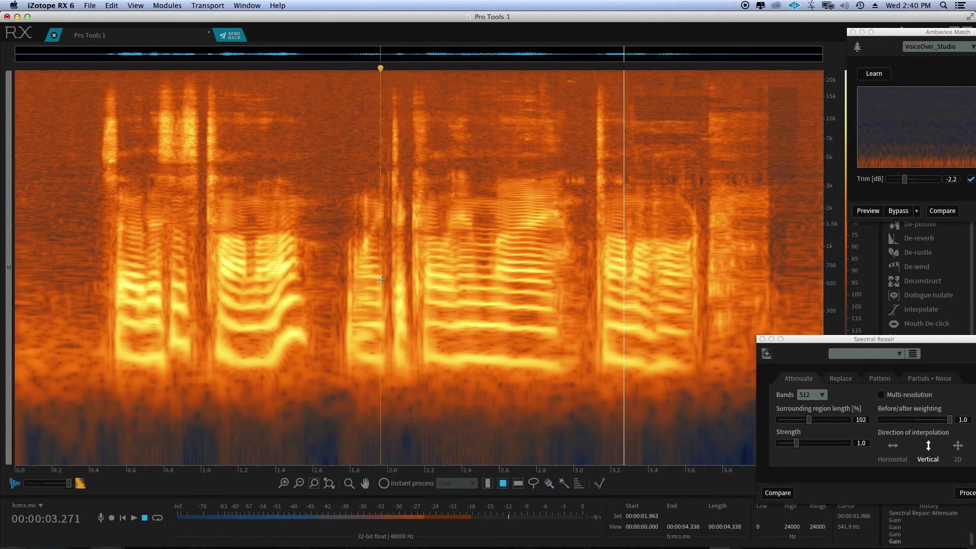
Step: Replace two small high-frequency spots around 2.72–2.79 s, one at about 6.7–7.5 kHz and one above 10 kHz, with Ambience Match and play them
{"action": "left_click", "coordinate": [469, 207]}
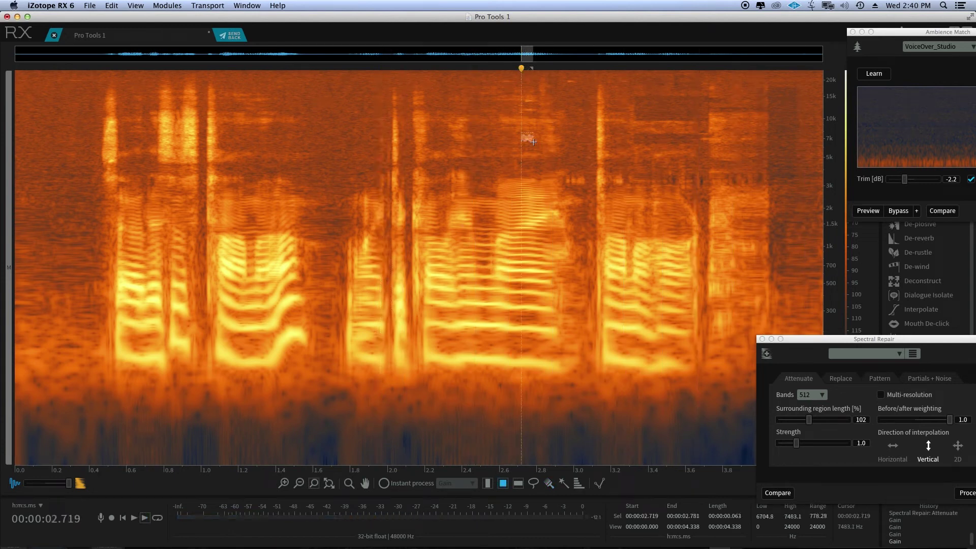
{"action": "key", "text": "Return"}
{"action": "left_click_drag", "start_coordinate": [523, 96], "coordinate": [536, 113]}
{"action": "left_click", "coordinate": [477, 100]}
{"action": "key", "text": "space"}
Step: Replace the spots near 3.0 s at about 18.3–20.8 kHz and just above 3 kHz with Ambience Match, and play the passage
{"action": "left_click_drag", "start_coordinate": [566, 77], "coordinate": [576, 85]}
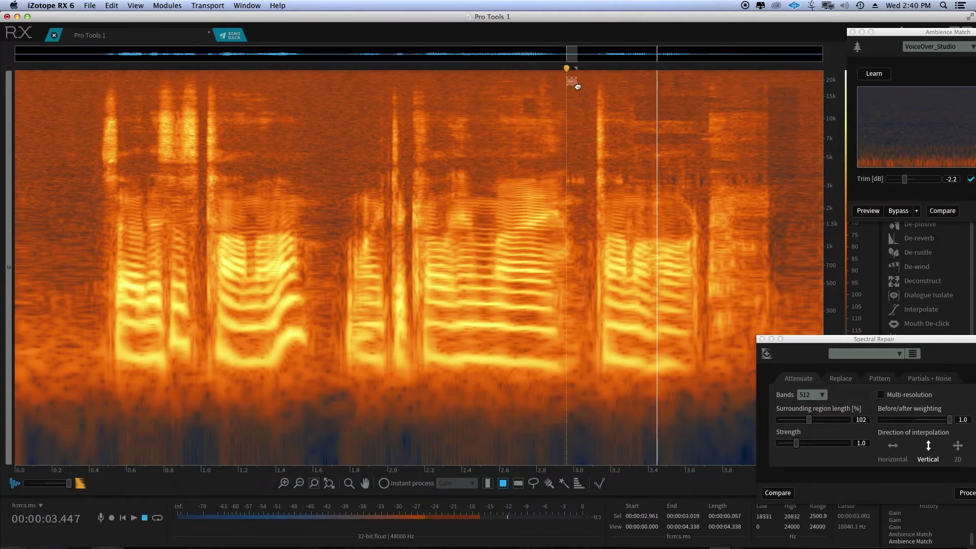
{"action": "key", "text": "Return"}
{"action": "left_click", "coordinate": [492, 104]}
{"action": "left_click_drag", "start_coordinate": [565, 174], "coordinate": [583, 182]}
{"action": "key", "text": "super+r"}
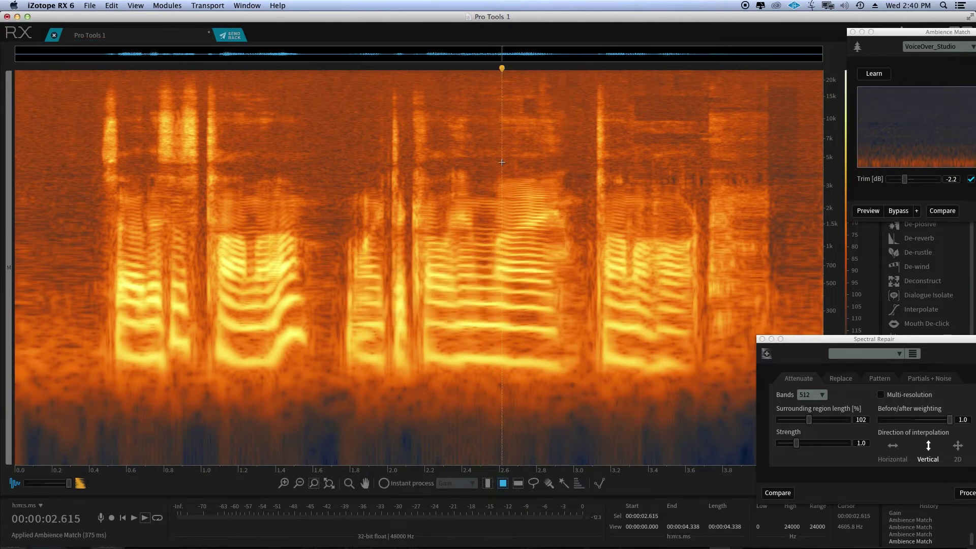
{"action": "key", "text": "space"}
Step: Replace the spot from about 3.21 to 3.25 s, roughly 3.4–3.7 kHz, with Ambience Match and play the passage
{"action": "left_click_drag", "start_coordinate": [613, 169], "coordinate": [620, 179]}
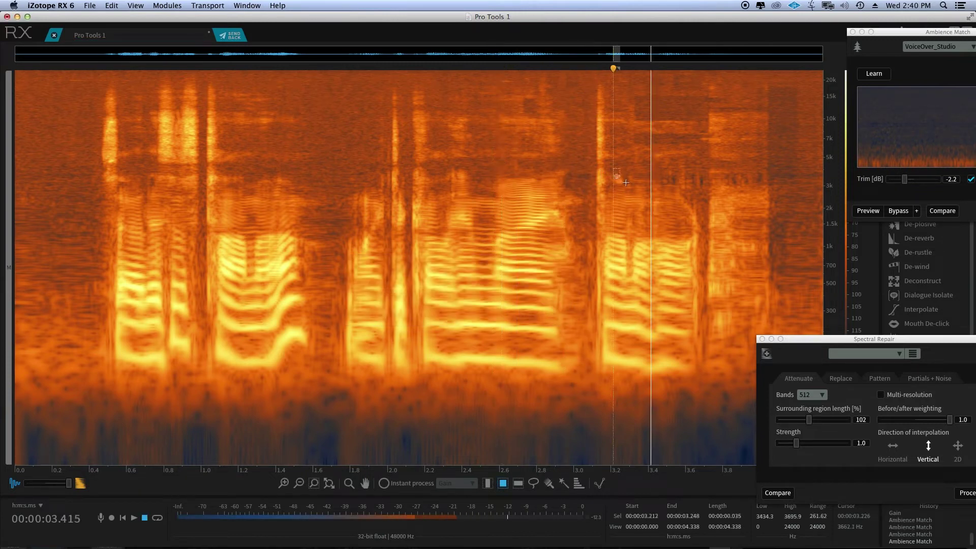
{"action": "key", "text": "super+r"}
{"action": "left_click", "coordinate": [505, 166]}
{"action": "key", "text": "space"}
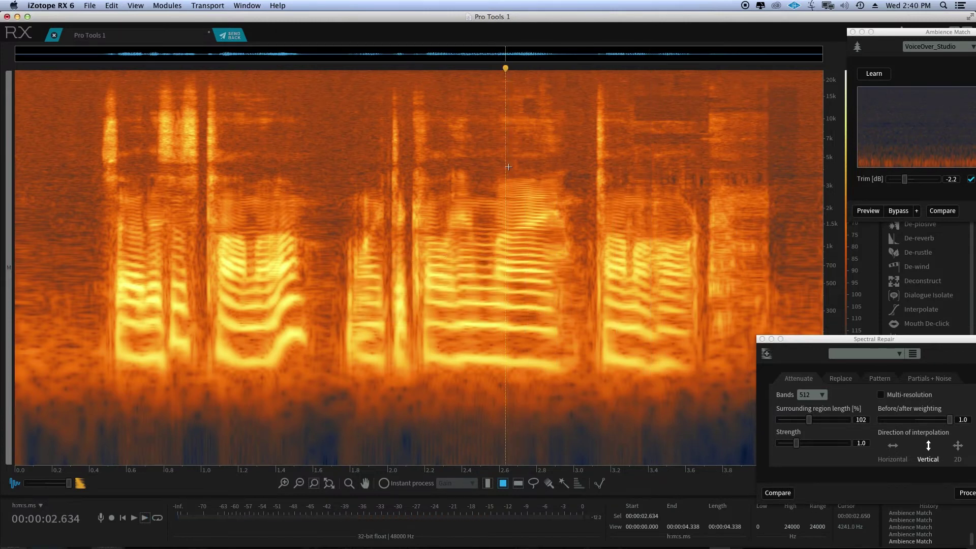
Step: Send the repaired audio back to Pro Tools, render it onto the dialogue clip, close the VLB525 compressor window, and play the clip
{"action": "key", "text": "super+Return"}
{"action": "key", "text": "alt+shift+p"}
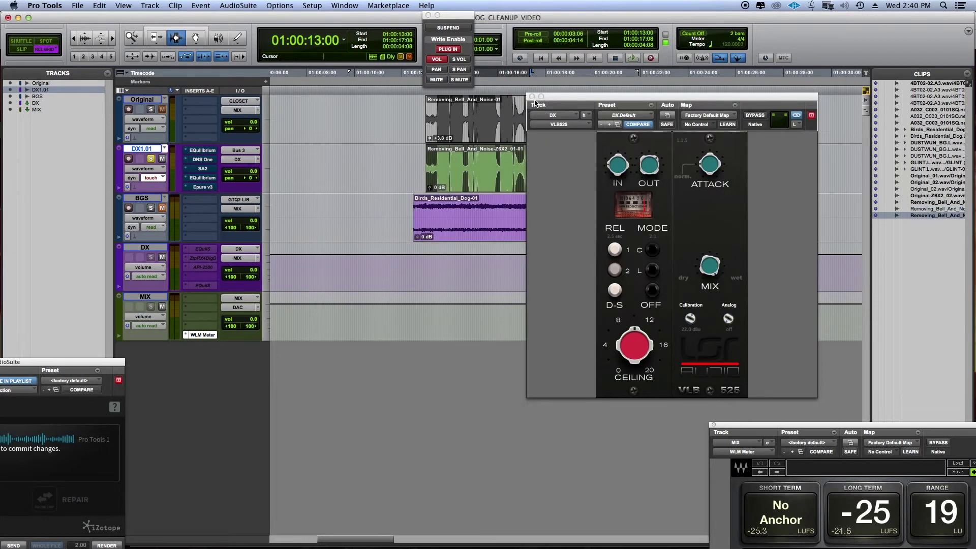
{"action": "left_click", "coordinate": [532, 97]}
{"action": "key", "text": "space"}
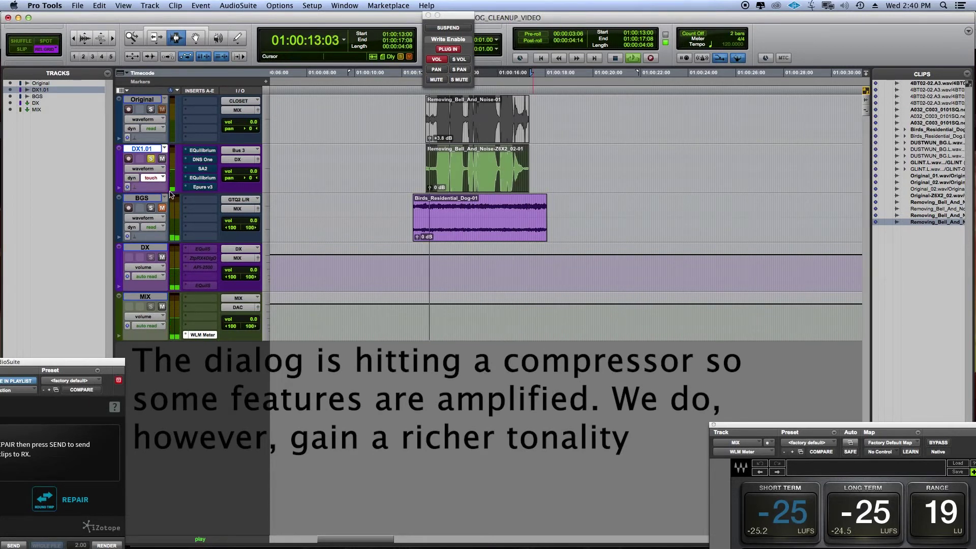
Step: Set the DX1.01 track's automation mode to off, then enable and open its CEDAR DNS One insert
{"action": "left_click", "coordinate": [154, 179]}
{"action": "left_click", "coordinate": [155, 158]}
{"action": "left_click", "coordinate": [201, 161]}
{"action": "left_click", "coordinate": [202, 161]}
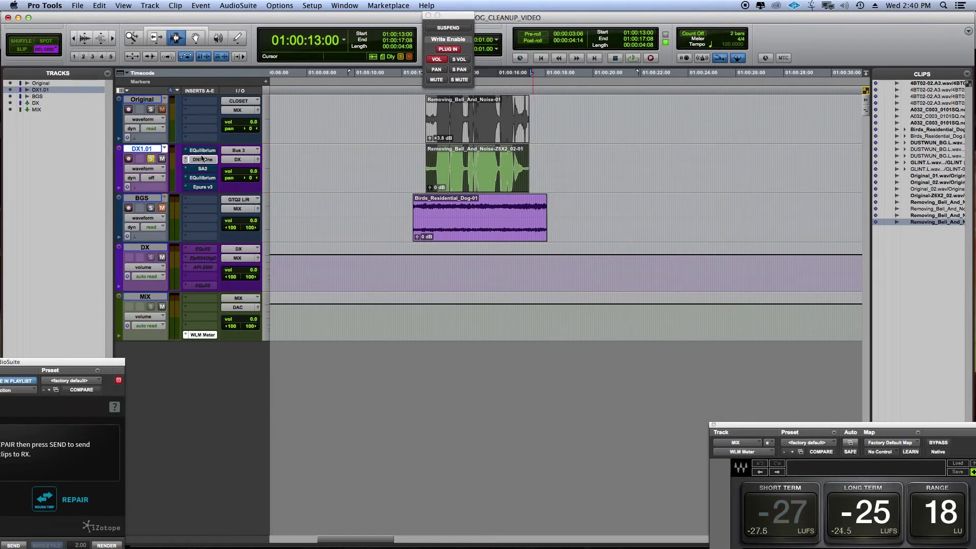
{"action": "left_click", "coordinate": [204, 160]}
Step: During playback, set the DNS One band gains to about -3.8, -5.1, -3.9, -3.7, -3.0 and -2.6, and its level to about -36.8
{"action": "key", "text": "space"}
{"action": "left_click_drag", "start_coordinate": [721, 248], "coordinate": [643, 287]}
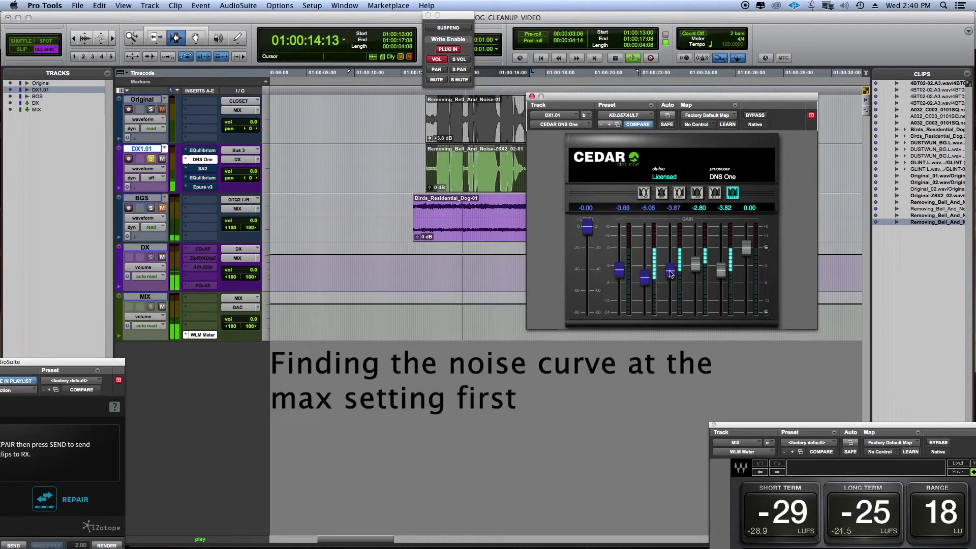
{"action": "left_click_drag", "start_coordinate": [746, 298], "coordinate": [699, 274]}
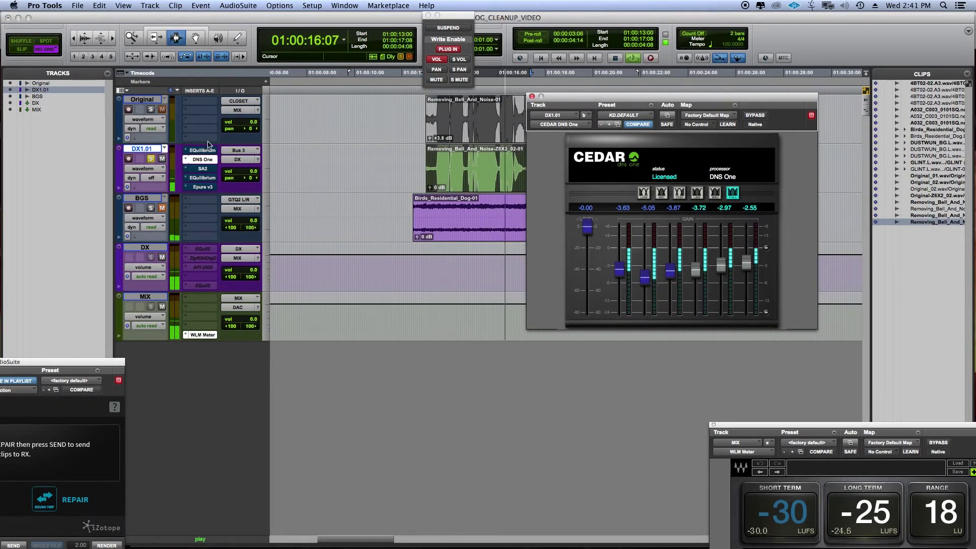
{"action": "left_click_drag", "start_coordinate": [596, 234], "coordinate": [584, 276]}
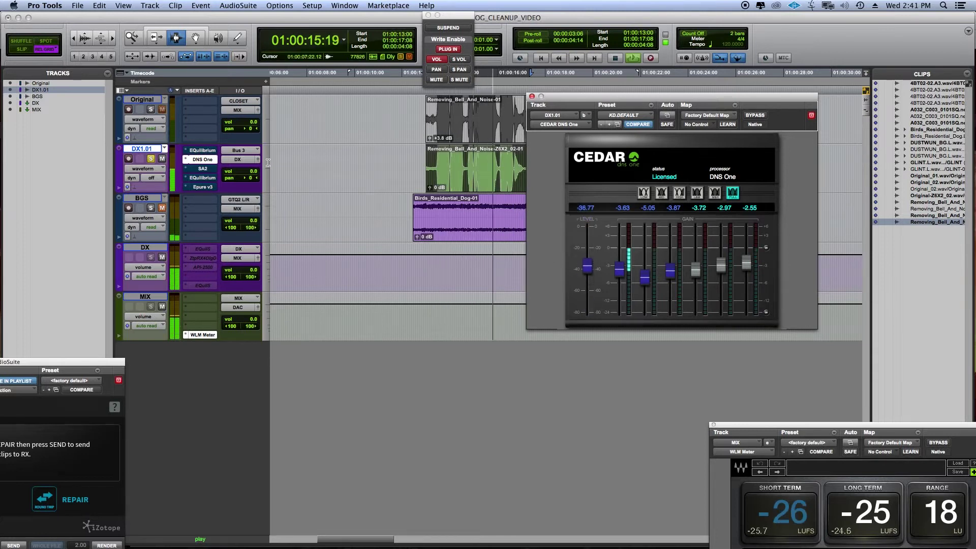
Step: Enable a 30 dB high-pass at about 75 Hz and a 24 dB low-pass at about 12.5 kHz in DX1.01's first EQuilibrium
{"action": "left_click", "coordinate": [202, 150]}
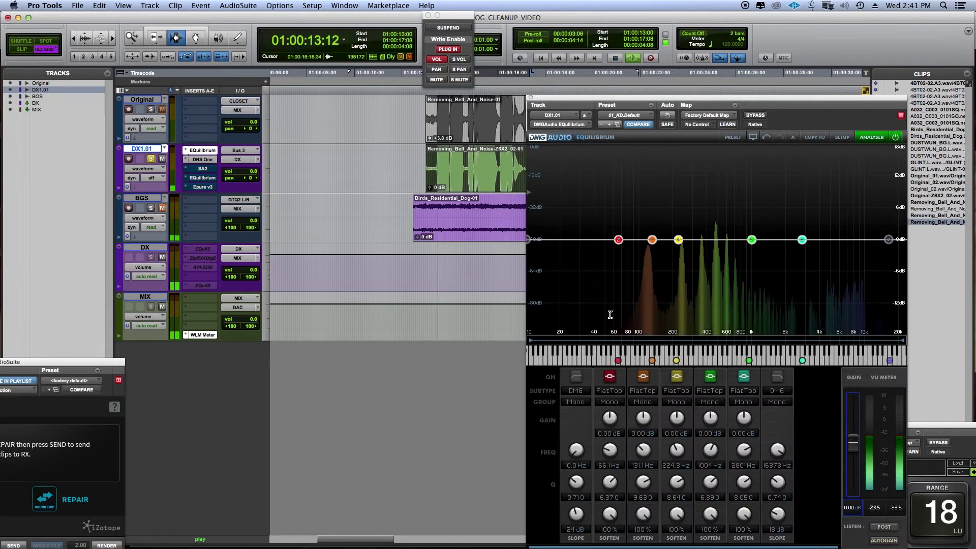
{"action": "left_click", "coordinate": [581, 379]}
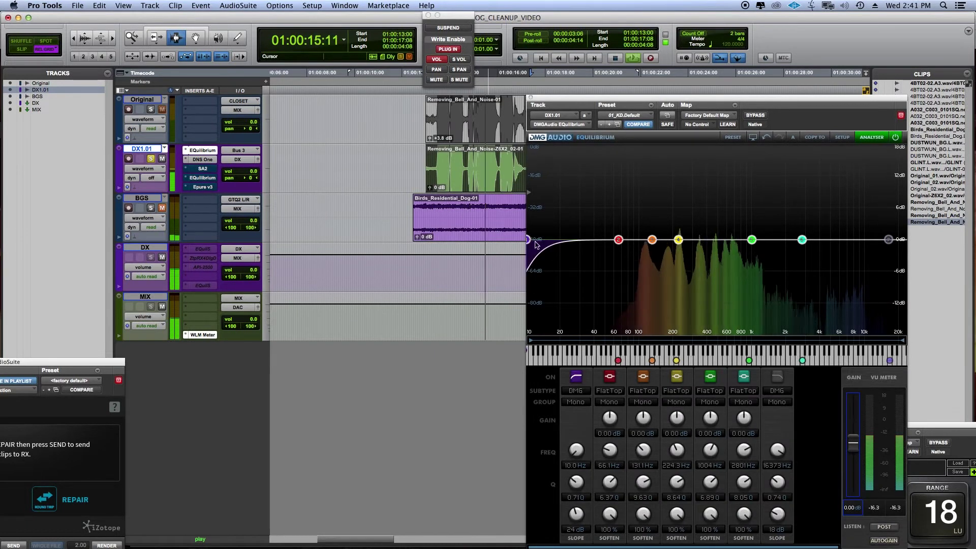
{"action": "left_click_drag", "start_coordinate": [528, 240], "coordinate": [630, 251]}
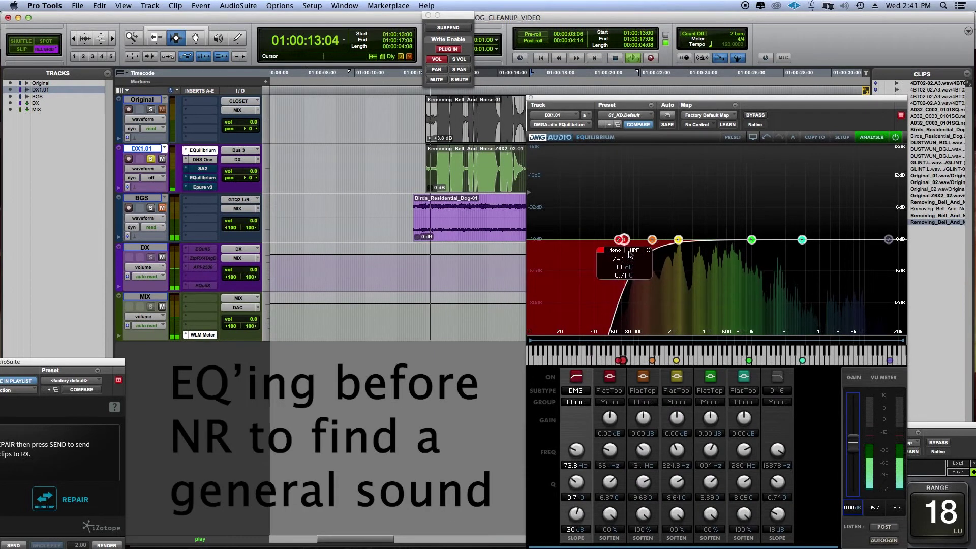
{"action": "scroll", "coordinate": [630, 251], "scroll_direction": "up", "scroll_amount": 1}
{"action": "left_click", "coordinate": [777, 379]}
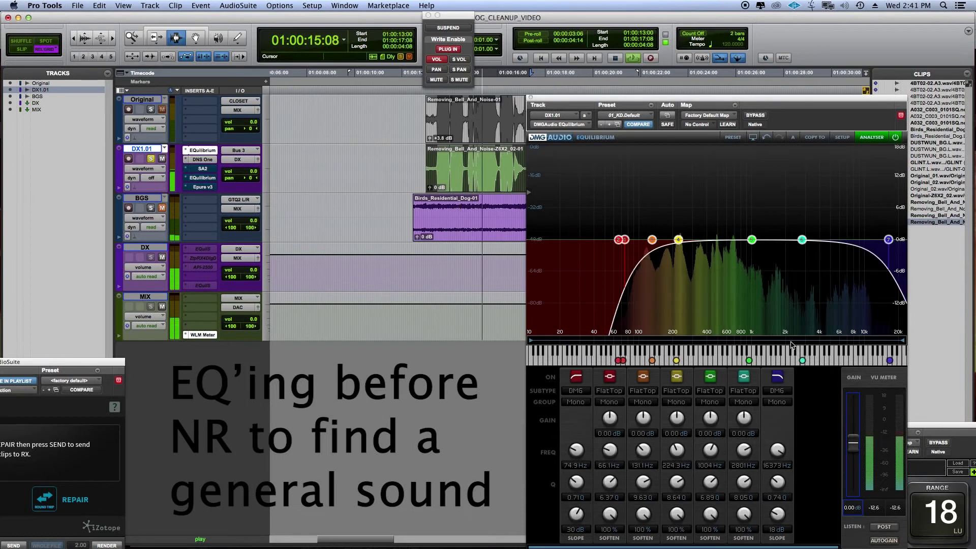
{"action": "left_click_drag", "start_coordinate": [888, 239], "coordinate": [875, 239]}
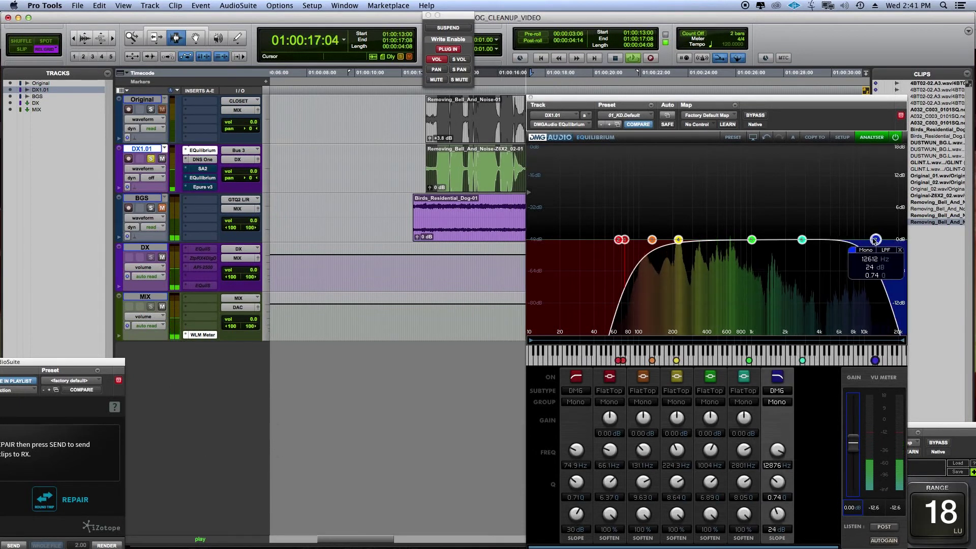
Step: Sweep two EQ bands to find the ringing, then cut about 4.4 dB at 849 Hz and 3.8 dB at 334 Hz
{"action": "left_click_drag", "start_coordinate": [802, 240], "coordinate": [743, 235]}
{"action": "left_click_drag", "start_coordinate": [678, 239], "coordinate": [696, 223]}
{"action": "left_click_drag", "start_coordinate": [703, 256], "coordinate": [701, 263]}
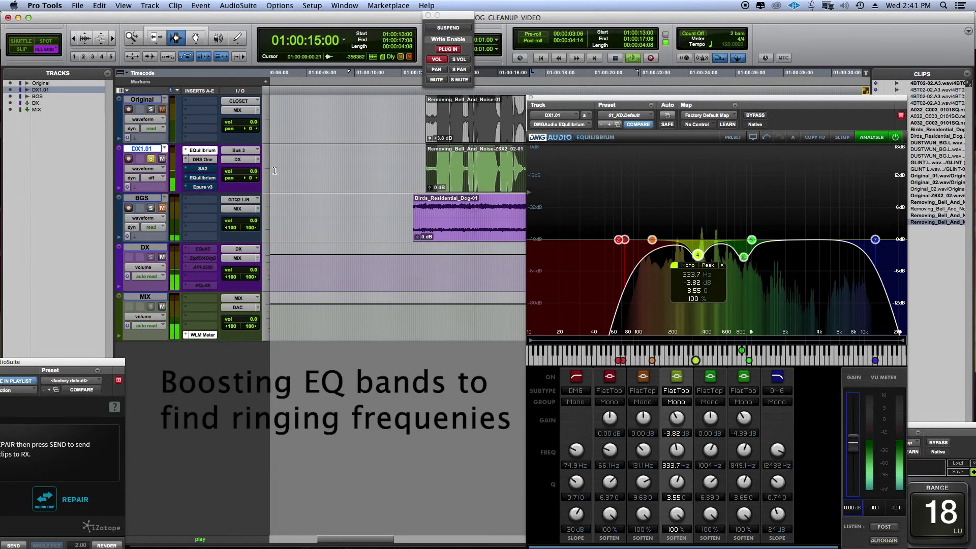
Step: Reopen DNS One and, during playback, lower its level to about -51 and its first band gain to about -5.2
{"action": "left_click", "coordinate": [202, 159]}
{"action": "key", "text": "space"}
{"action": "left_click_drag", "start_coordinate": [587, 266], "coordinate": [588, 289]}
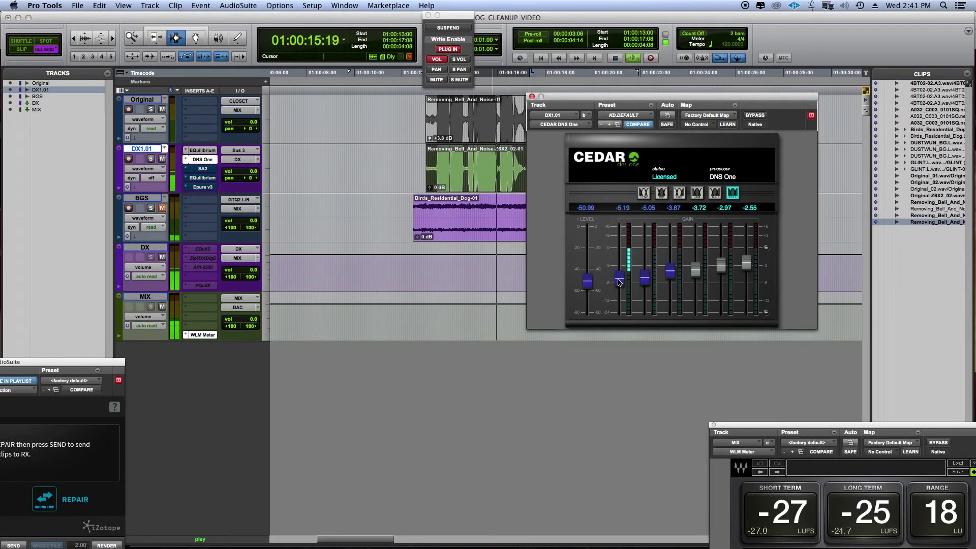
Step: Enable the SA2 insert with preset DX.Default3 and adjust its thresholds to -15.36 for band 2 and -23.62 for band 5 while playing from before the clip
{"action": "left_click", "coordinate": [413, 173]}
{"action": "left_click", "coordinate": [202, 168]}
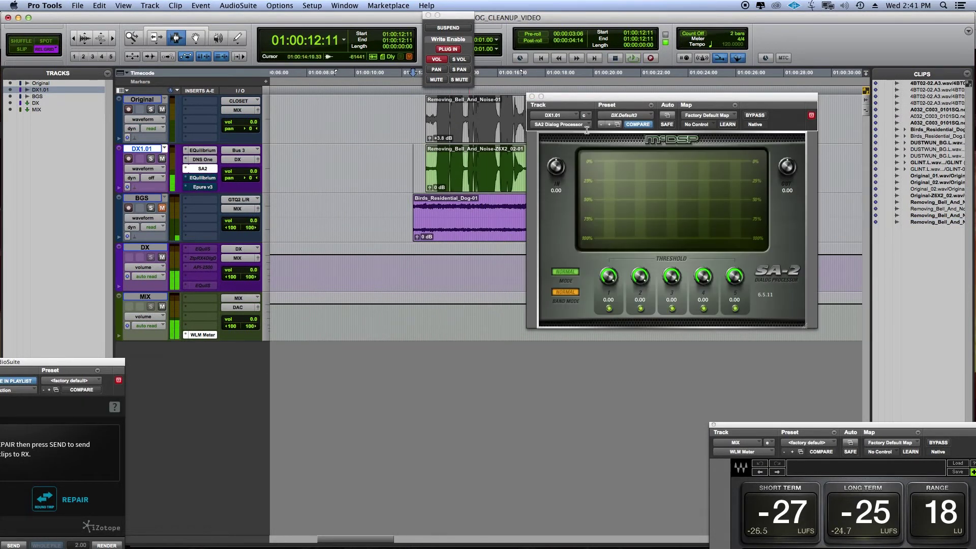
{"action": "left_click", "coordinate": [634, 116]}
{"action": "left_click", "coordinate": [633, 117]}
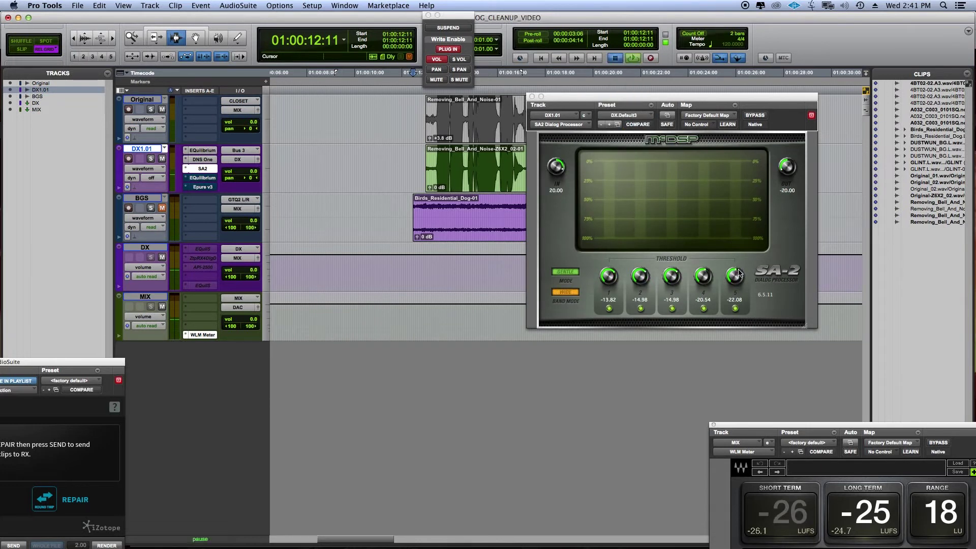
{"action": "left_click_drag", "start_coordinate": [736, 275], "coordinate": [738, 277]}
{"action": "left_click", "coordinate": [704, 277]}
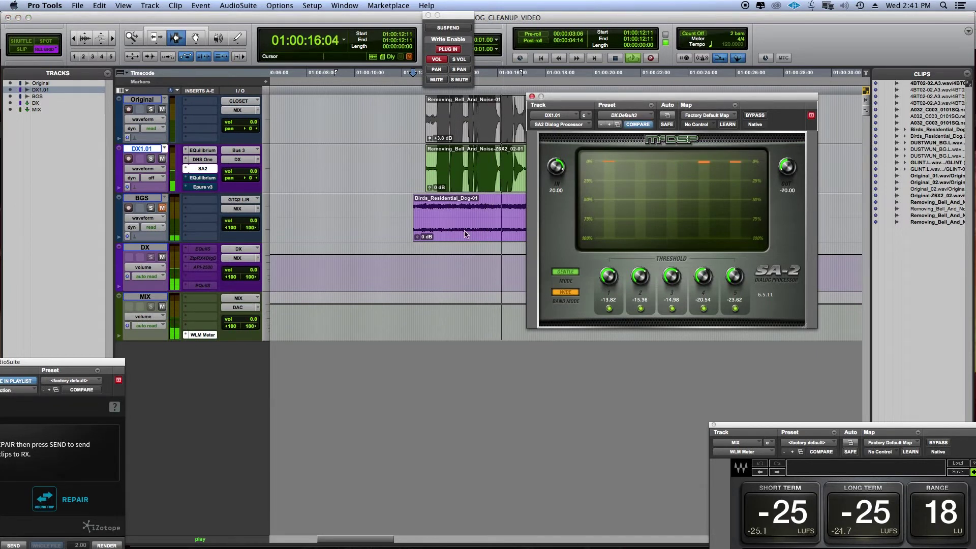
Step: Enable DX1.01's second EQuilibrium and cut about 3.9 dB near 218 Hz and about 5 dB at 1003 Hz
{"action": "left_click", "coordinate": [203, 177]}
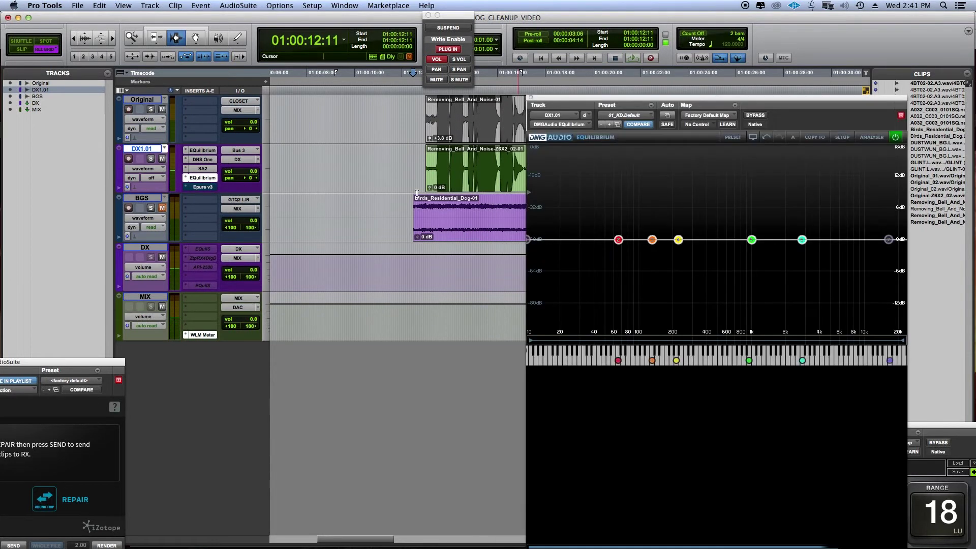
{"action": "left_click", "coordinate": [679, 240]}
{"action": "left_click_drag", "start_coordinate": [679, 240], "coordinate": [679, 285]}
{"action": "left_click_drag", "start_coordinate": [751, 240], "coordinate": [752, 273]}
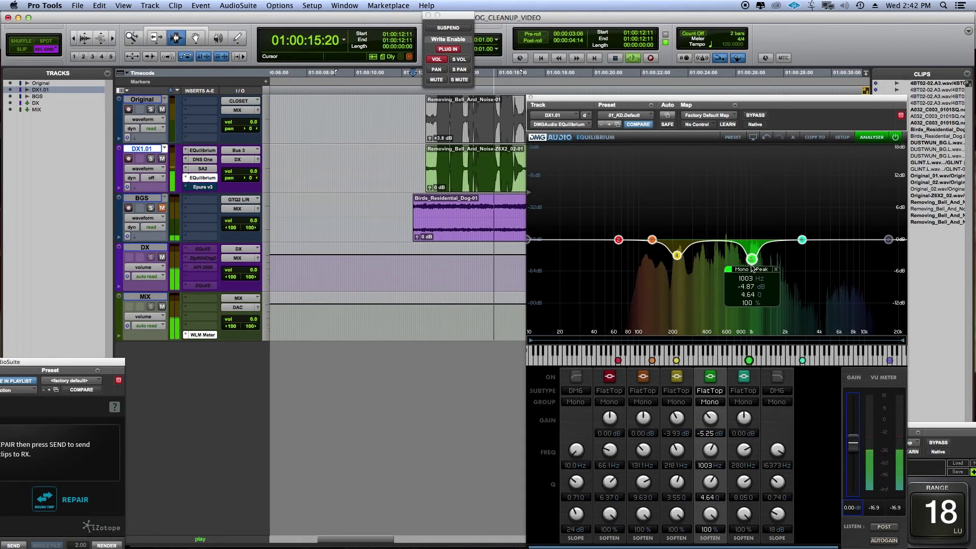
Step: Enable the Epure v3 insert, boost its fourth band by about 1.4 dB near 8.8 kHz, and close its window
{"action": "left_click", "coordinate": [206, 188]}
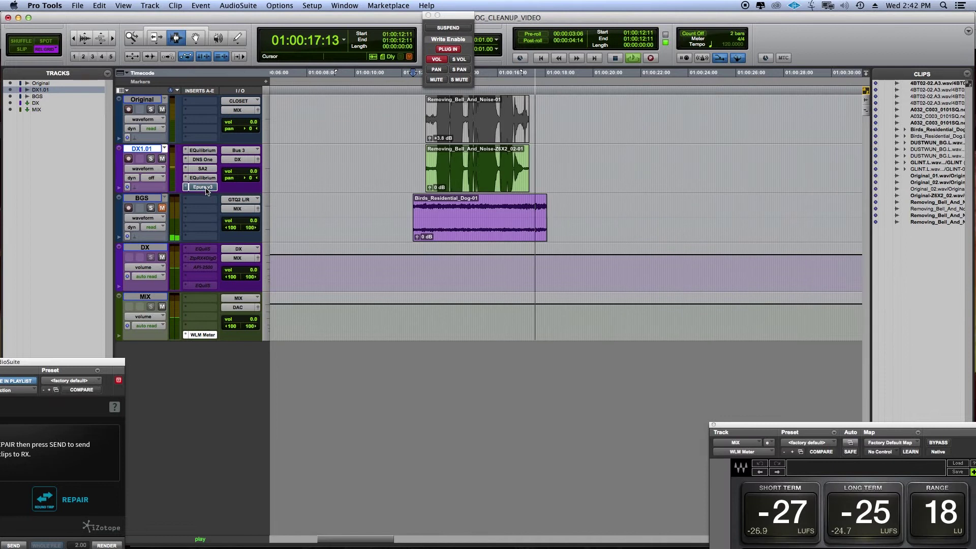
{"action": "left_click", "coordinate": [207, 189]}
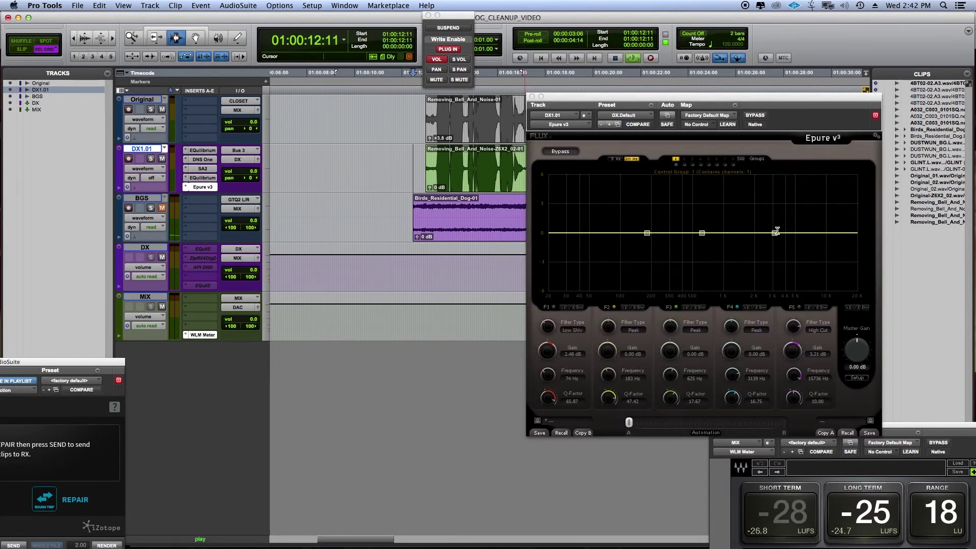
{"action": "left_click_drag", "start_coordinate": [776, 232], "coordinate": [824, 222]}
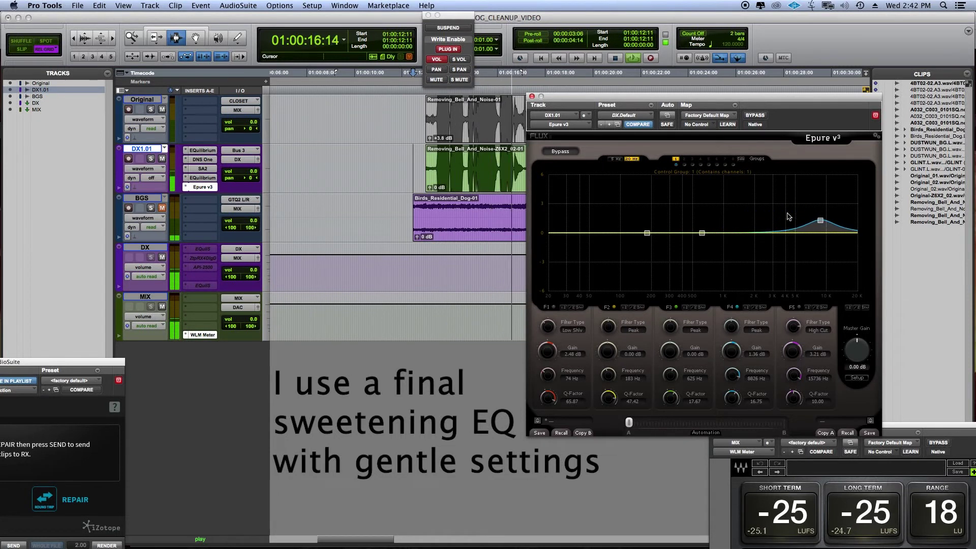
{"action": "left_click", "coordinate": [202, 187]}
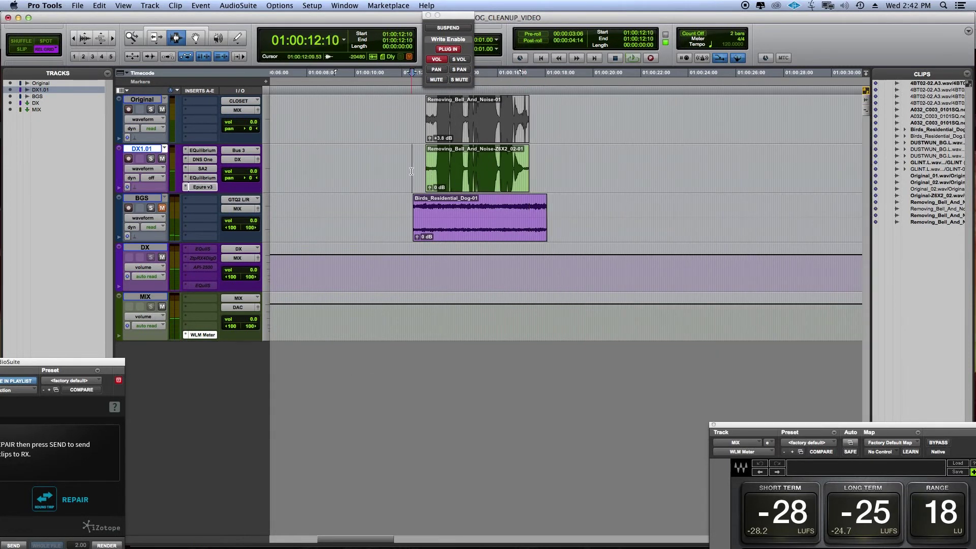
Step: Display DX1.01's volume automation and write a gentle volume reduction across the dialogue clip during playback
{"action": "key", "text": "ctrl+minus"}
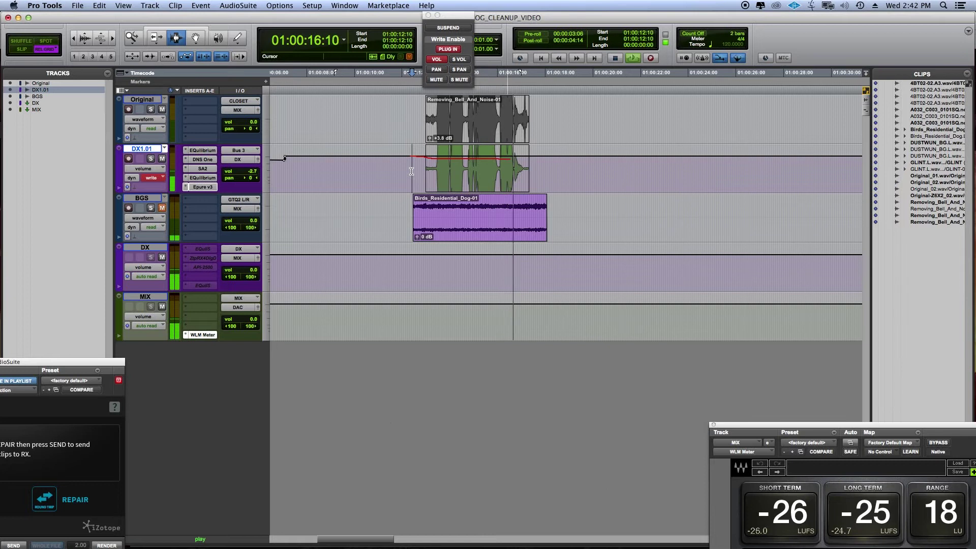
{"action": "key", "text": "space"}
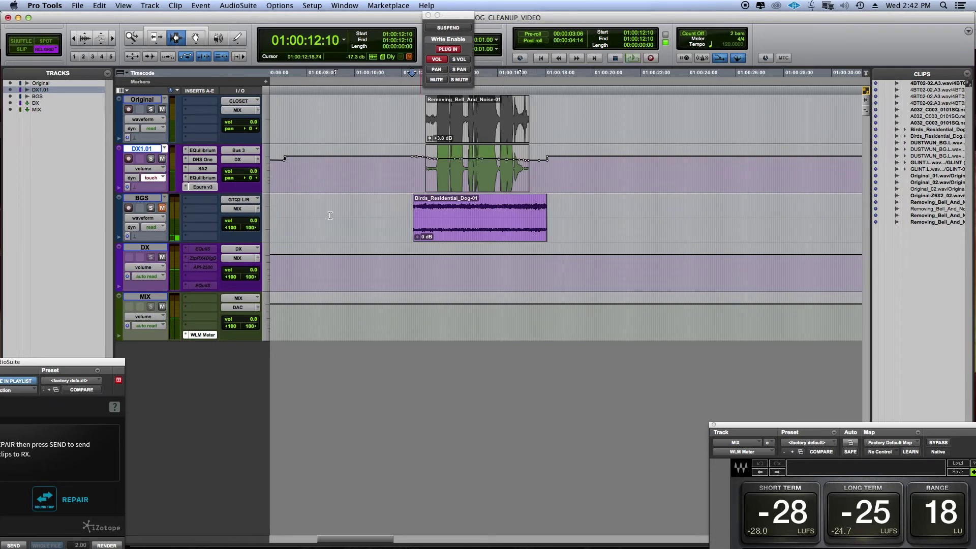
Step: Display the BGS track's volume automation and write a volume pass across the birds background clip during playback
{"action": "left_click", "coordinate": [409, 220]}
{"action": "key", "text": "minus"}
{"action": "key", "text": "space"}
{"action": "key", "text": "space"}
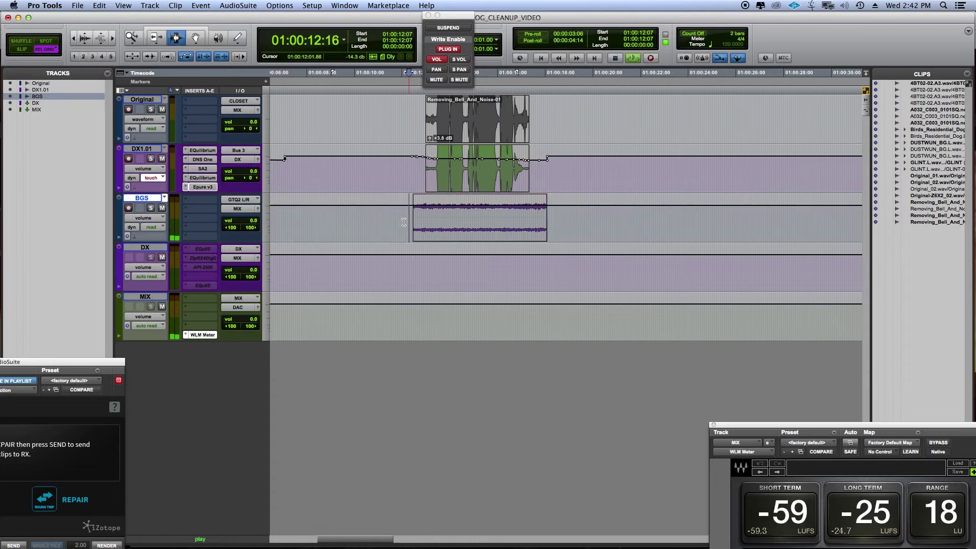
{"action": "left_click", "coordinate": [404, 221]}
{"action": "key", "text": "space"}
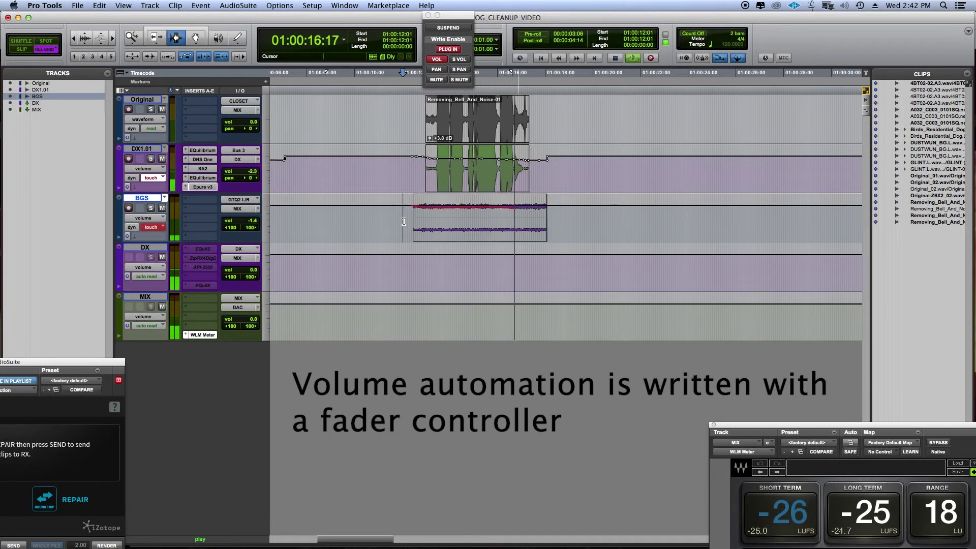
{"action": "key", "text": "space"}
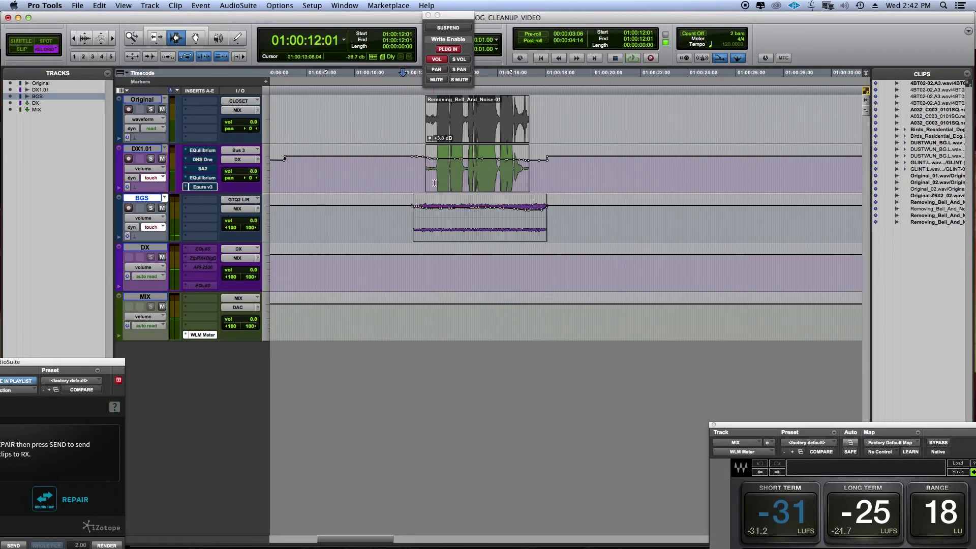
Step: Turn DX1.01's automation off and lower DNS One's two highest bands to -5.04 dB and about -7.1 dB during playback
{"action": "double_click", "coordinate": [435, 183]}
{"action": "left_click", "coordinate": [153, 179]}
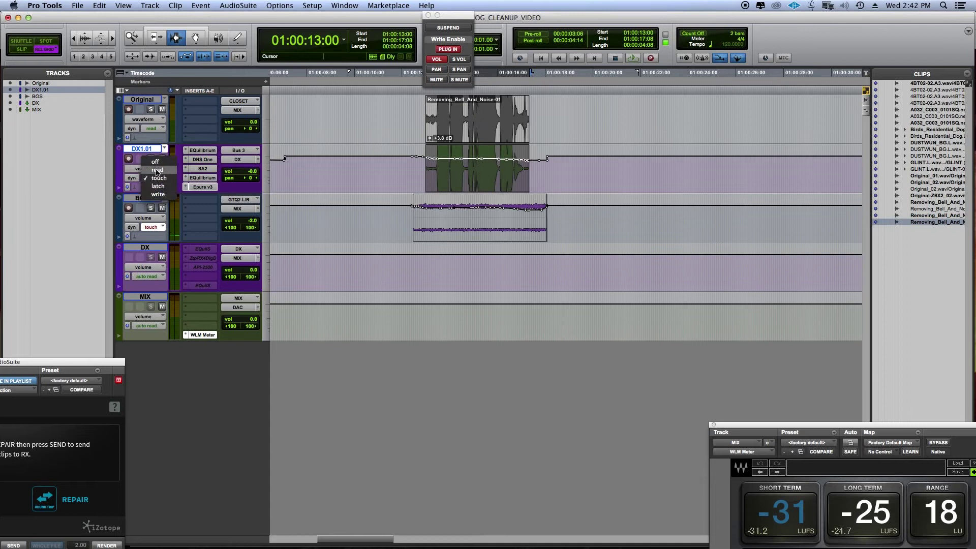
{"action": "left_click", "coordinate": [156, 163]}
{"action": "left_click", "coordinate": [203, 159]}
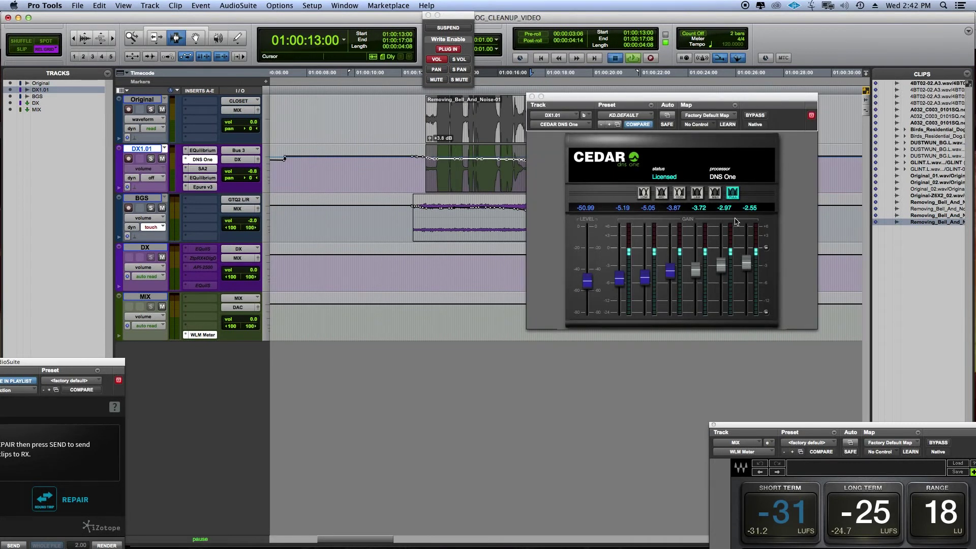
{"action": "key", "text": "space"}
{"action": "left_click_drag", "start_coordinate": [752, 264], "coordinate": [724, 280]}
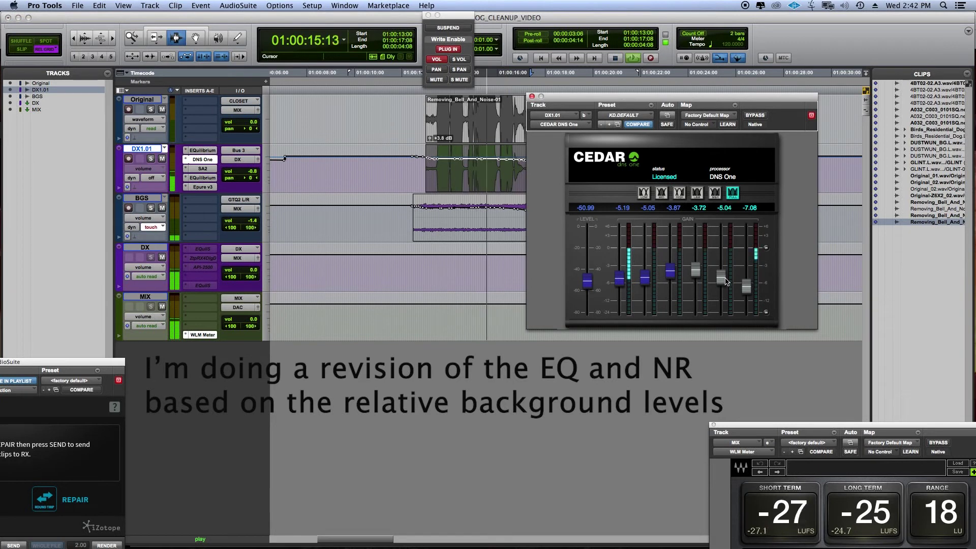
Step: Set the low-mid cut in DX1.01's second EQuilibrium to -4.15 dB at 222.6 Hz with Q 2.64, and close its window
{"action": "left_click", "coordinate": [203, 178]}
{"action": "mouse_move", "coordinate": [676, 255]}
{"action": "left_click_drag", "start_coordinate": [676, 255], "coordinate": [678, 286]}
{"action": "scroll", "coordinate": [680, 296], "scroll_direction": "down", "scroll_amount": 3}
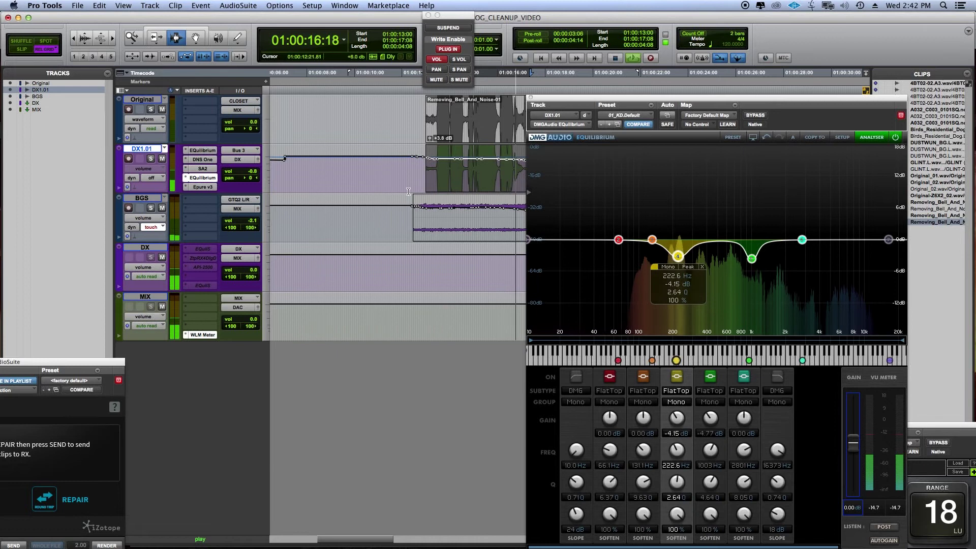
{"action": "left_click", "coordinate": [202, 178]}
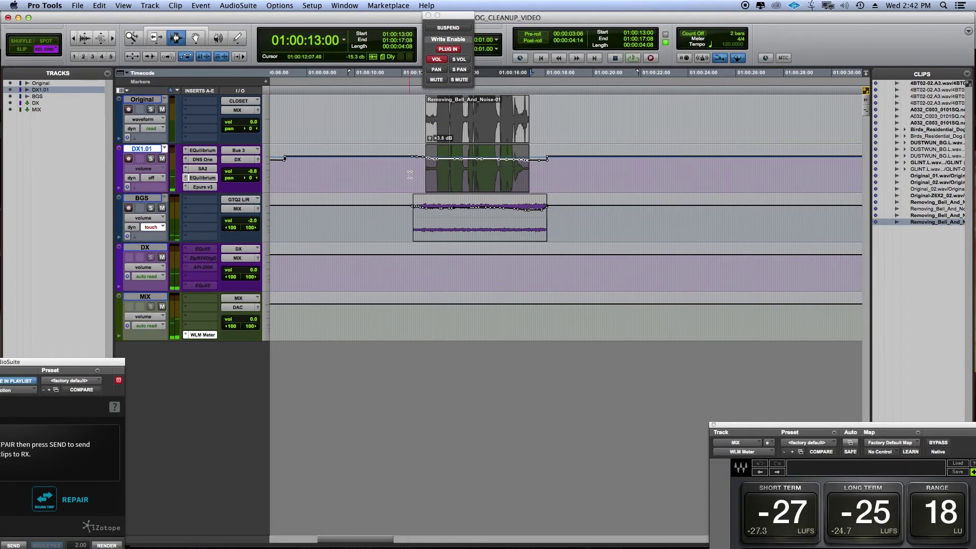
Step: Write a lower volume automation pass across the dialogue clip on DX1.01, starting just before the clip
{"action": "left_click", "coordinate": [410, 174]}
{"action": "key", "text": "ctrl+super+bracketright"}
{"action": "key", "text": "space"}
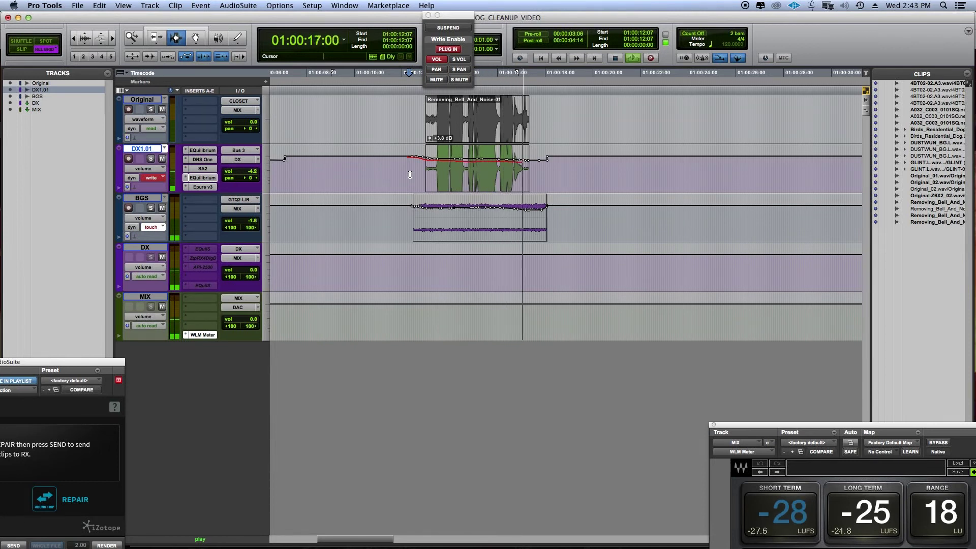
{"action": "key", "text": "space"}
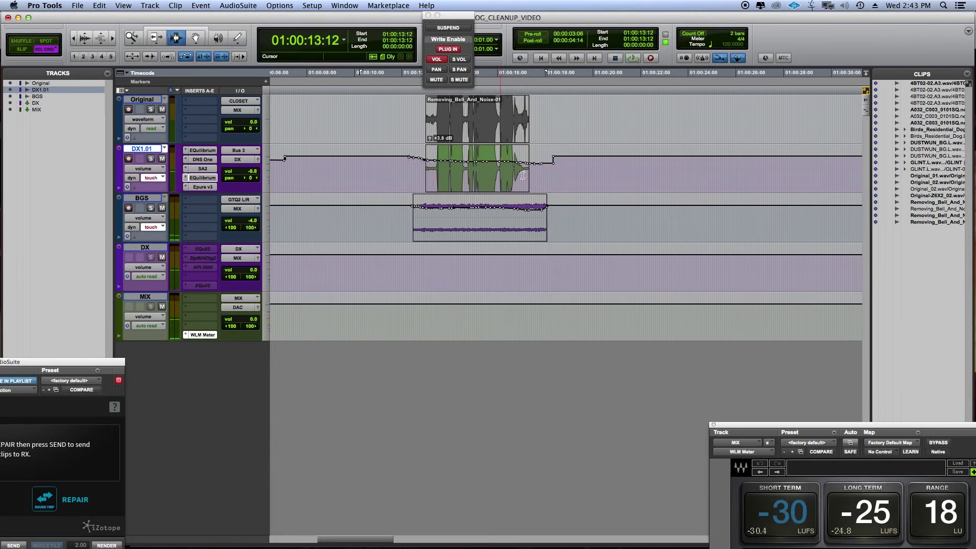
Step: Add fades at both ends of the DX1.01 dialogue clip and the BGS background clip, and play across them
{"action": "left_click", "coordinate": [419, 218]}
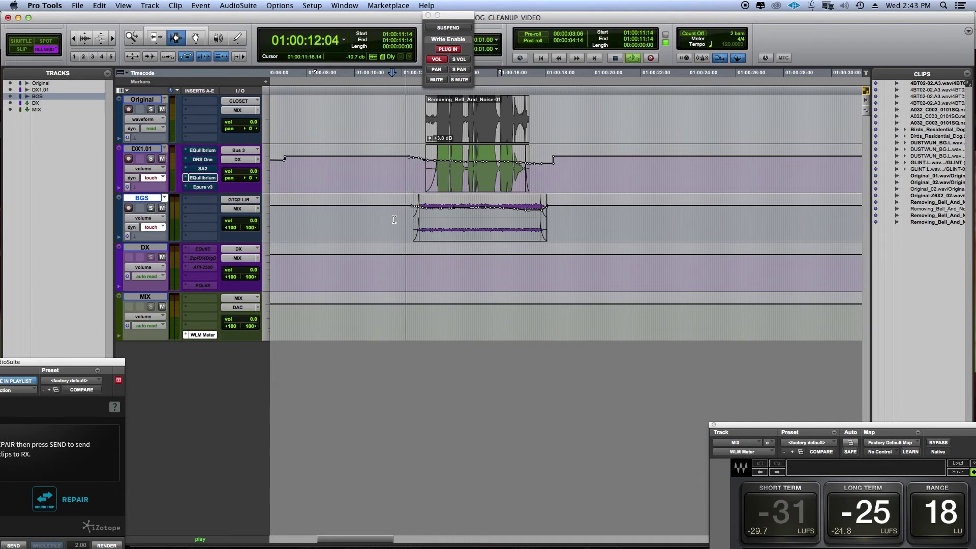
{"action": "key", "text": "space"}
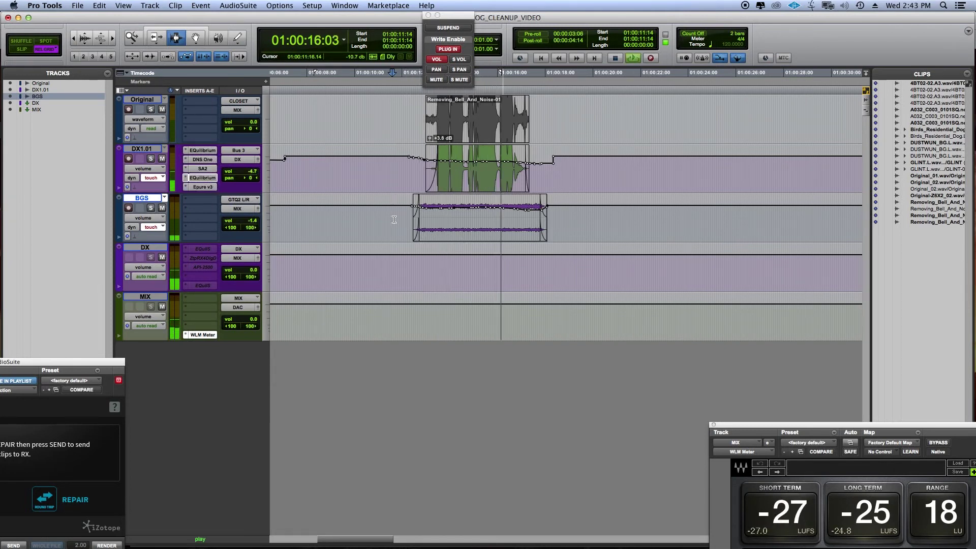
{"action": "left_click", "coordinate": [153, 177]}
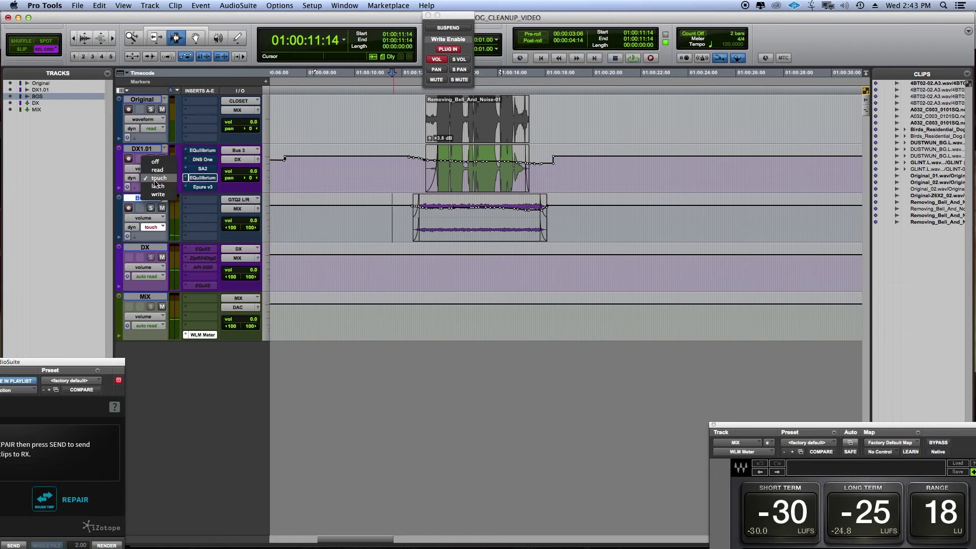
{"action": "left_click", "coordinate": [506, 168]}
Step: Turn DX1.01's automation off and add a 5.58 dB cut at 337.2 Hz with Q 2.94 in the second EQuilibrium
{"action": "left_click", "coordinate": [471, 168]}
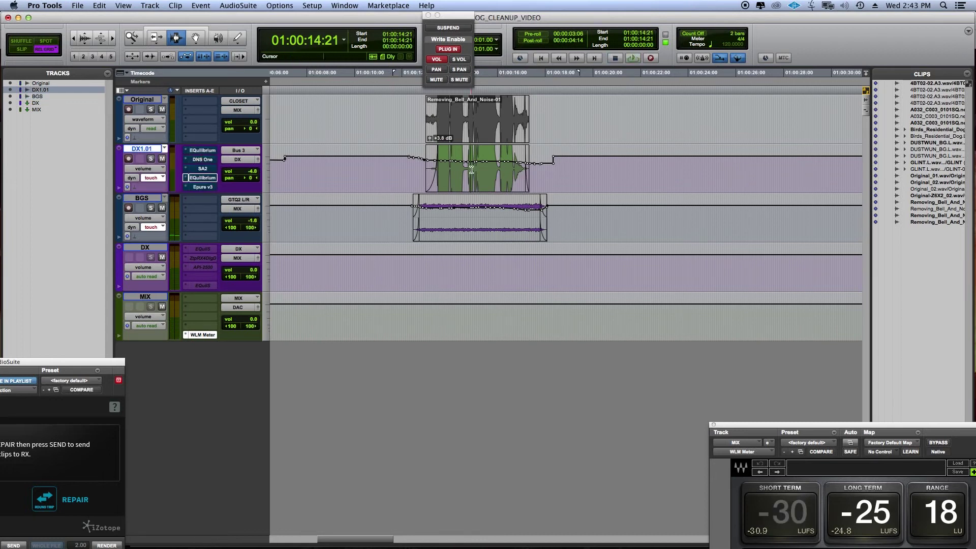
{"action": "left_click", "coordinate": [156, 179]}
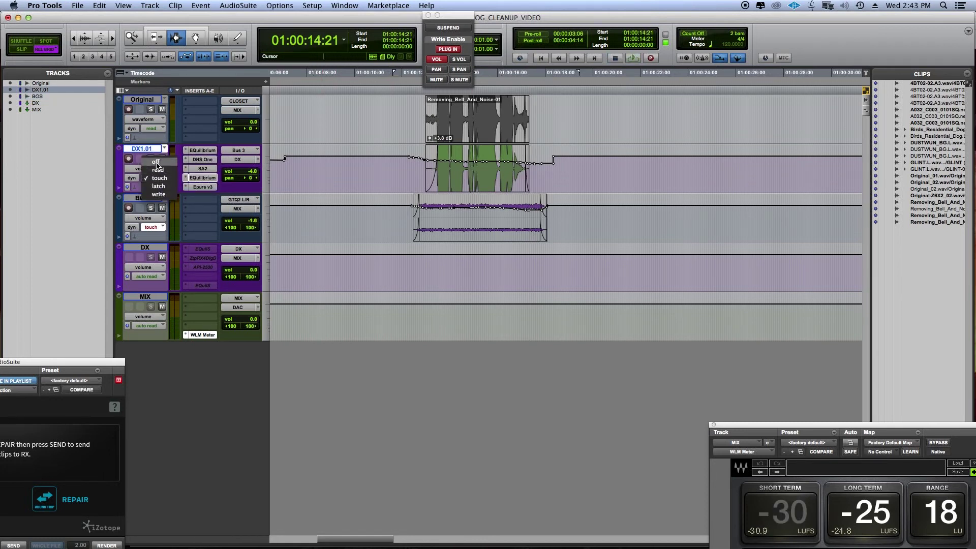
{"action": "left_click", "coordinate": [202, 182]}
{"action": "key", "text": "space"}
{"action": "left_click_drag", "start_coordinate": [652, 239], "coordinate": [652, 178]}
{"action": "key", "text": "space"}
{"action": "left_click", "coordinate": [436, 169]}
{"action": "key", "text": "space"}
{"action": "left_click_drag", "start_coordinate": [653, 172], "coordinate": [698, 263]}
{"action": "key", "text": "space"}
{"action": "key", "text": "space"}
{"action": "key", "text": "space"}
Step: Show the BGS track as waveform, close the EQuilibrium window, and send the selected birds background clip to iZotope RX 6
{"action": "left_click", "coordinate": [496, 216]}
{"action": "key", "text": "space"}
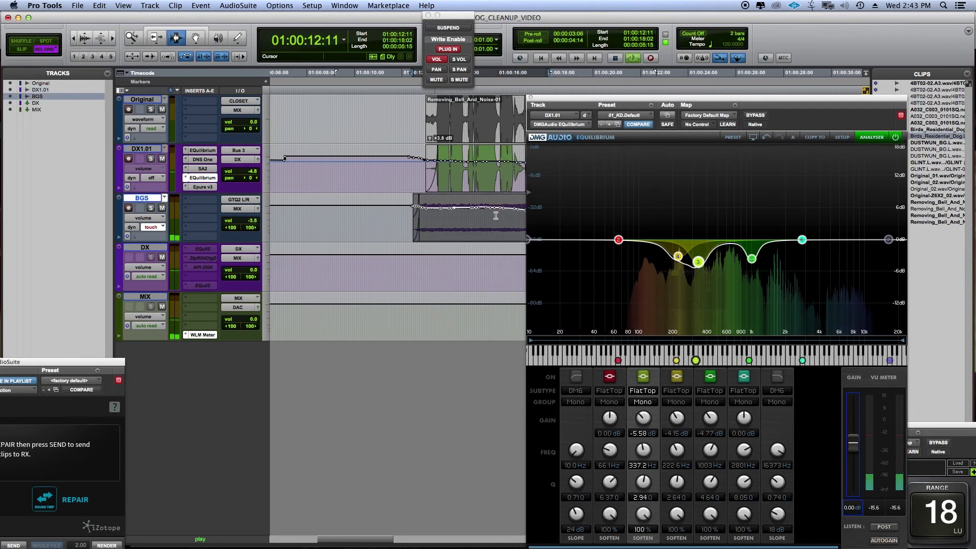
{"action": "key", "text": "ctrl+minus"}
{"action": "left_click", "coordinate": [529, 98]}
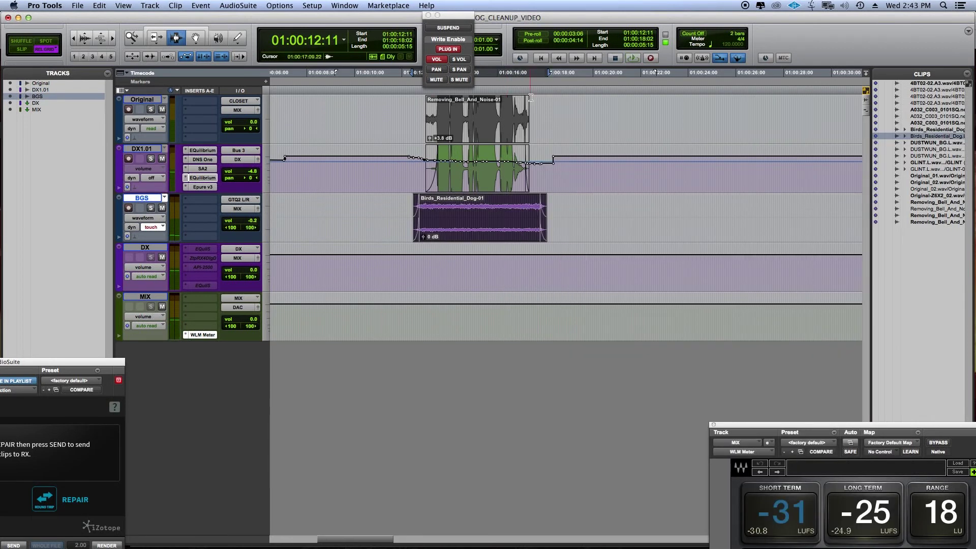
{"action": "key", "text": "alt+shift+r"}
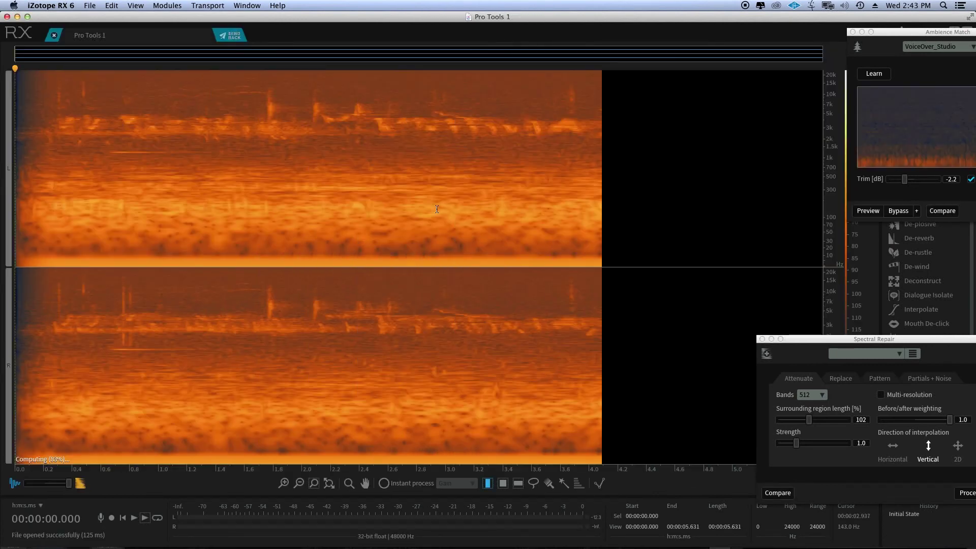
Step: Apply Gain to the frequencies below about 242 Hz over the whole background clip and audition the result
{"action": "key", "text": "space"}
{"action": "key", "text": "f"}
{"action": "left_click_drag", "start_coordinate": [259, 197], "coordinate": [269, 281]}
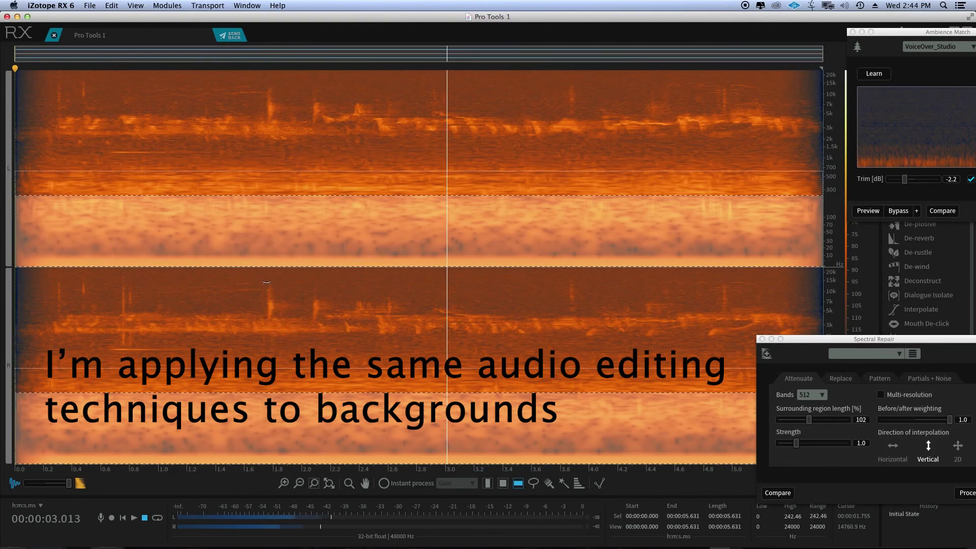
{"action": "key", "text": "shift+g"}
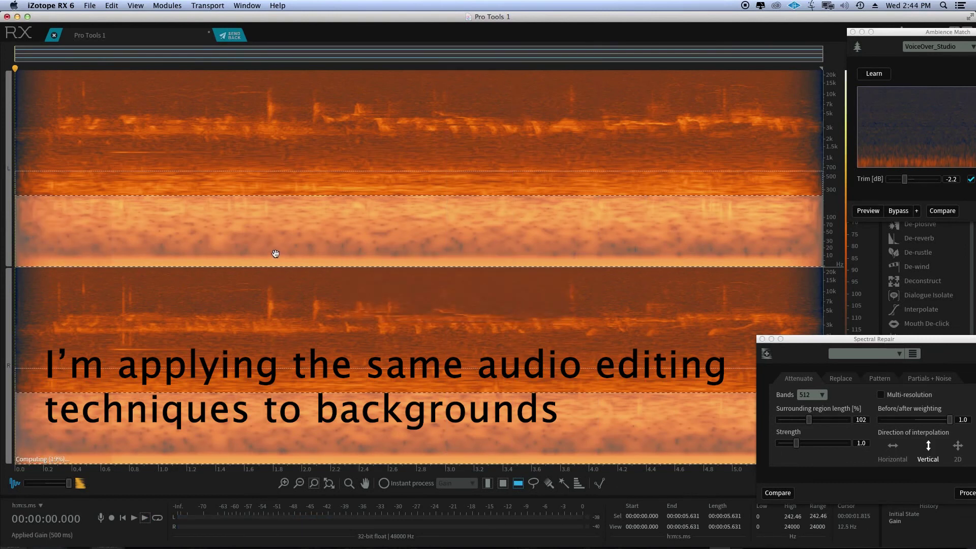
{"action": "left_click", "coordinate": [37, 144]}
{"action": "key", "text": "space"}
{"action": "key", "text": "space"}
Step: Attenuate the tonal line between about 1056 and 1449 Hz, from 0.671 to 1.351 s, with Spectral Repair and audition it
{"action": "left_click_drag", "start_coordinate": [111, 139], "coordinate": [208, 157]}
{"action": "key", "text": "Return"}
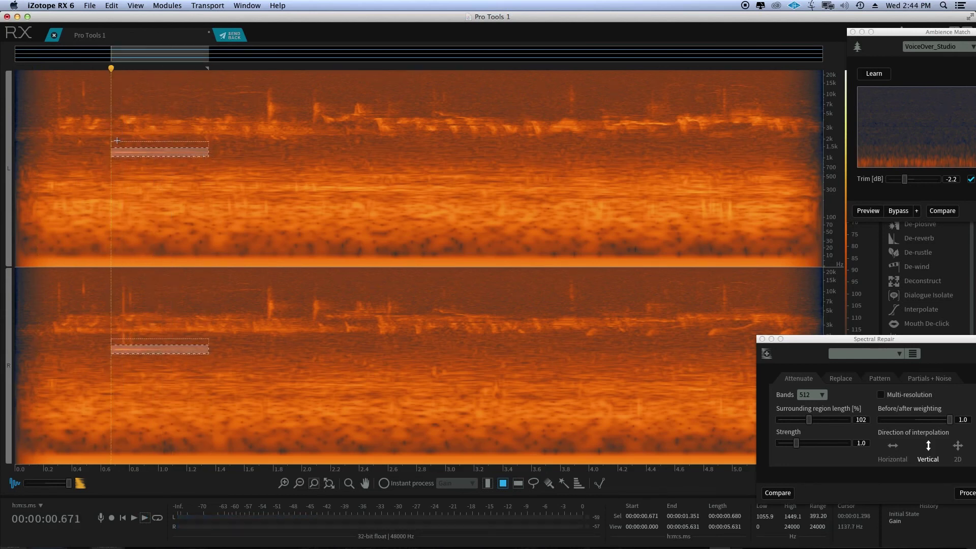
{"action": "left_click", "coordinate": [50, 148]}
{"action": "key", "text": "space"}
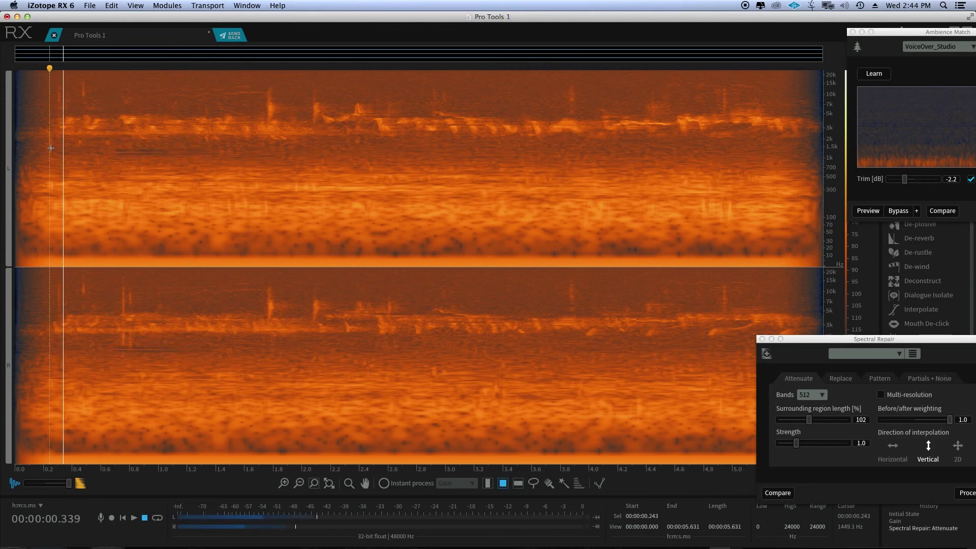
{"action": "key", "text": "space"}
Step: Run De-crackle on the whole background clip and play it back from near the start
{"action": "key", "text": "d"}
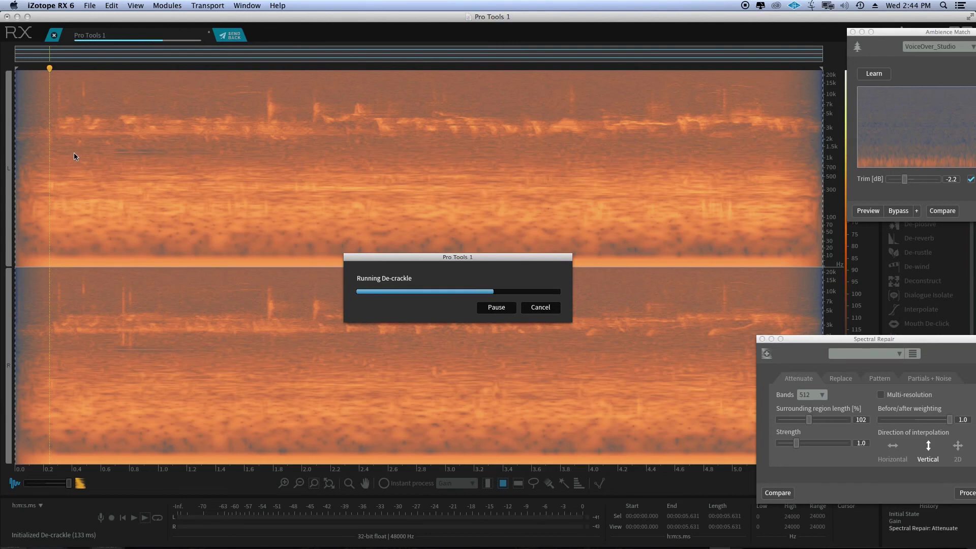
{"action": "left_click", "coordinate": [53, 151]}
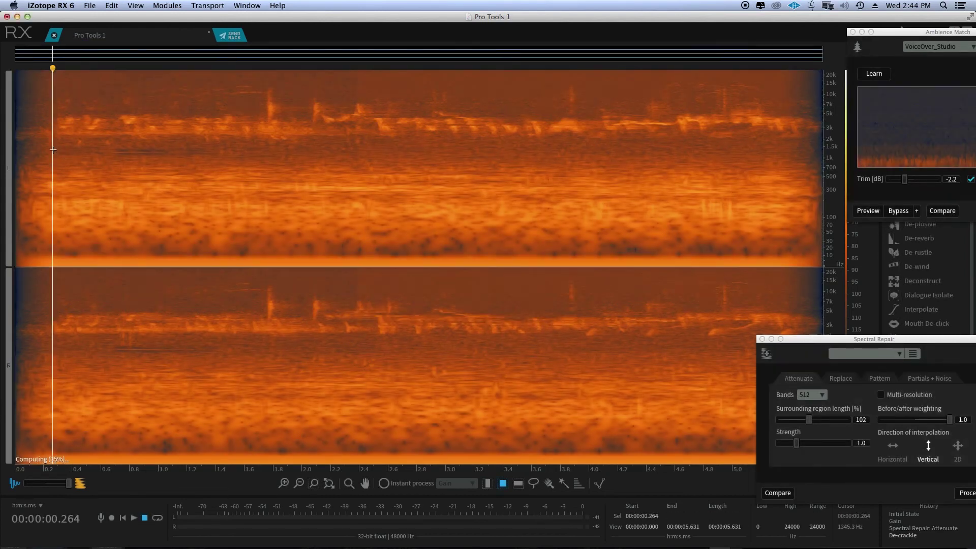
{"action": "key", "text": "space"}
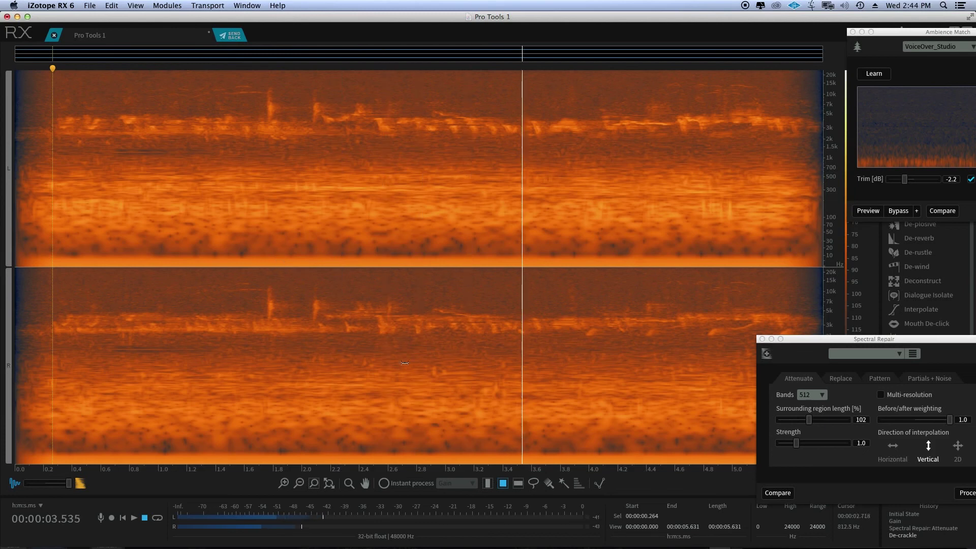
Step: Apply Gain to the frequencies below about 699 Hz over the whole background clip and play it back
{"action": "left_click_drag", "start_coordinate": [404, 365], "coordinate": [421, 482]}
{"action": "key", "text": "super+shift+g"}
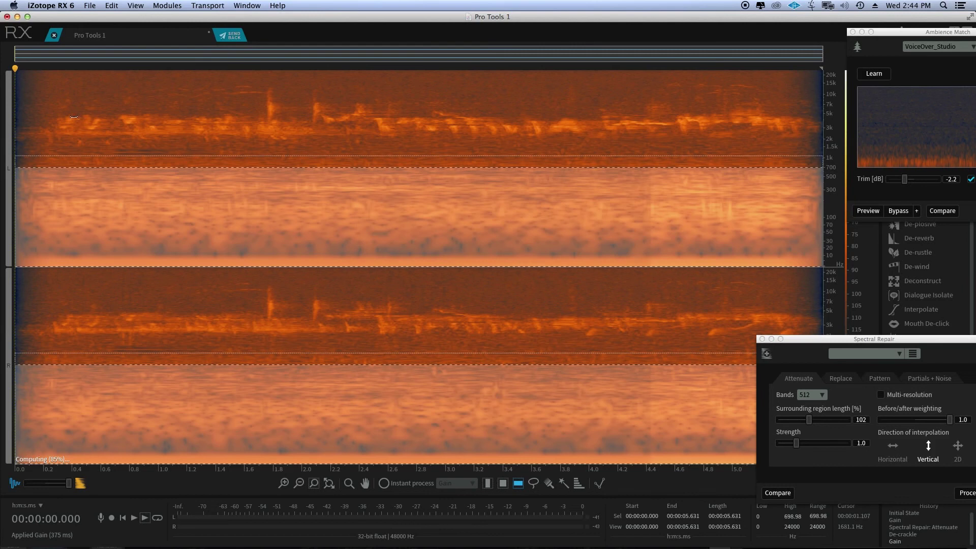
{"action": "left_click", "coordinate": [64, 119]}
{"action": "key", "text": "space"}
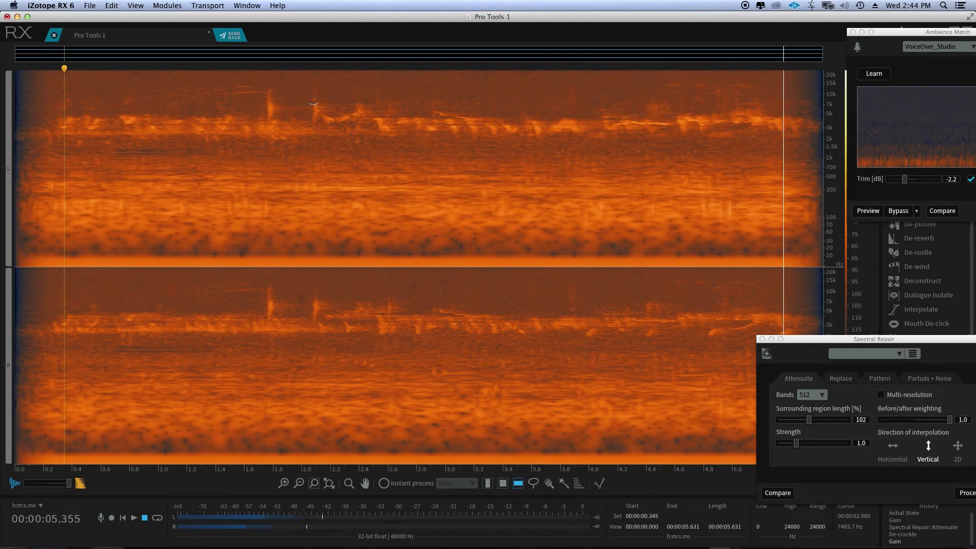
Step: Send the repaired background back to Pro Tools, render it over the BGS clip, and play it with the dialogue
{"action": "key", "text": "super+Return"}
{"action": "key", "text": "alt+shift+r"}
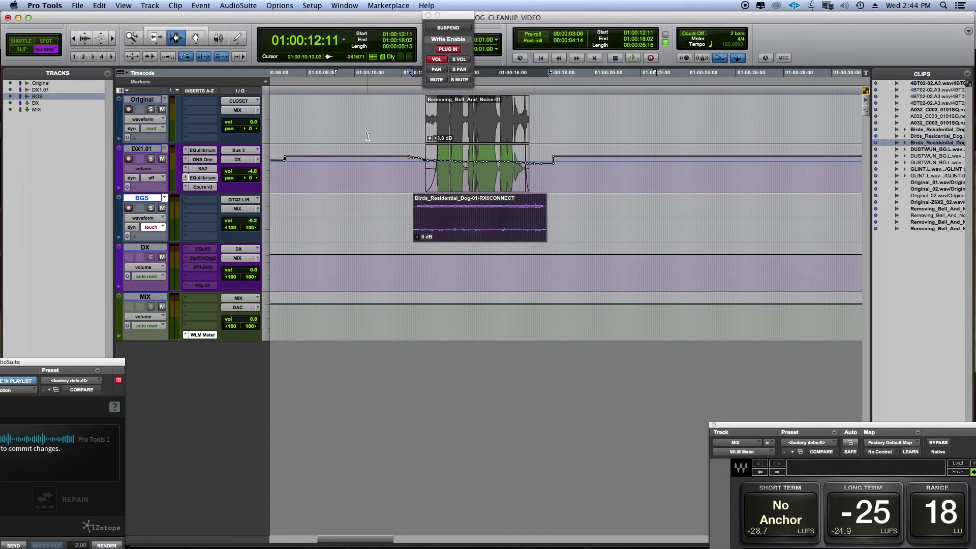
{"action": "key", "text": "space"}
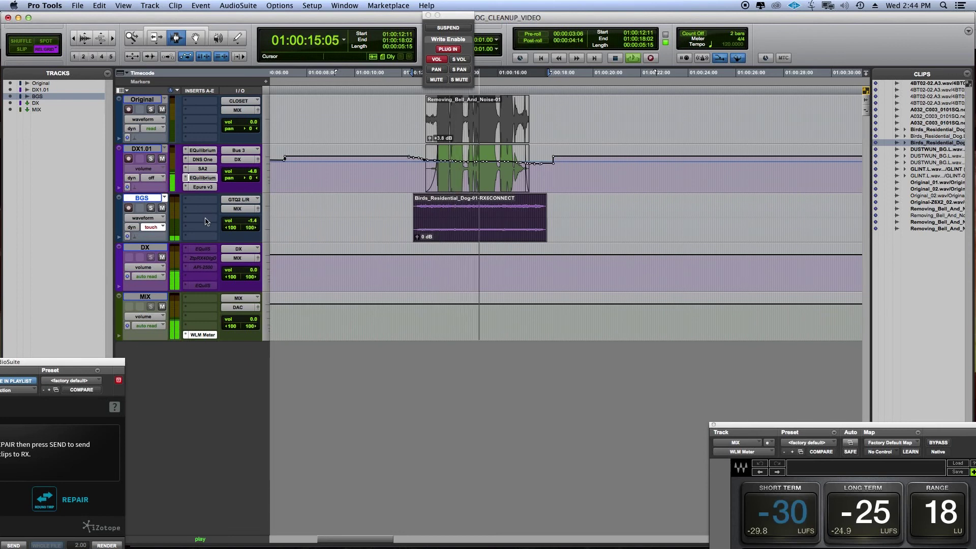
{"action": "key", "text": "space"}
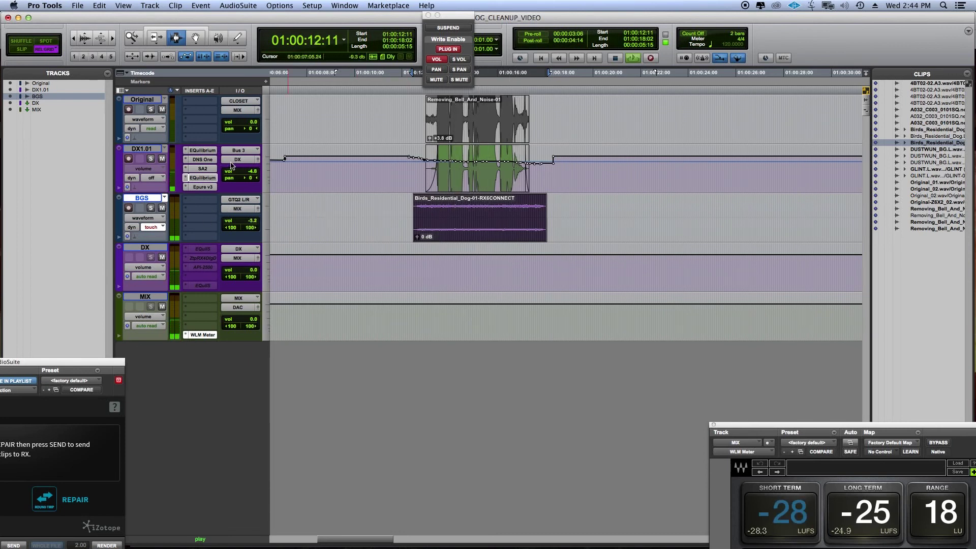
Step: Re-enable DX1.01's automation, write a further reduced volume pass across the dialogue clip, and select the BGS clip
{"action": "left_click", "coordinate": [147, 177]}
{"action": "left_click", "coordinate": [160, 208]}
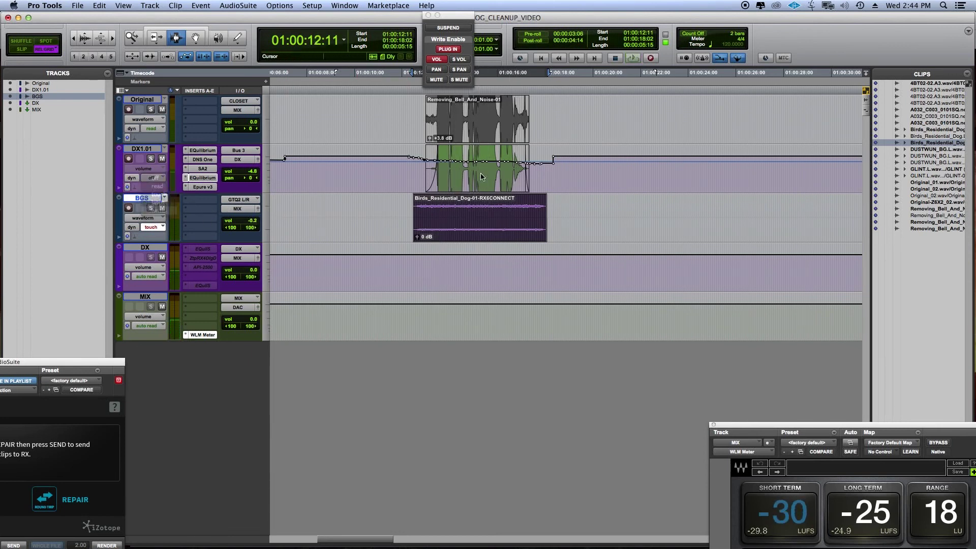
{"action": "left_click", "coordinate": [415, 164]}
{"action": "key", "text": "space"}
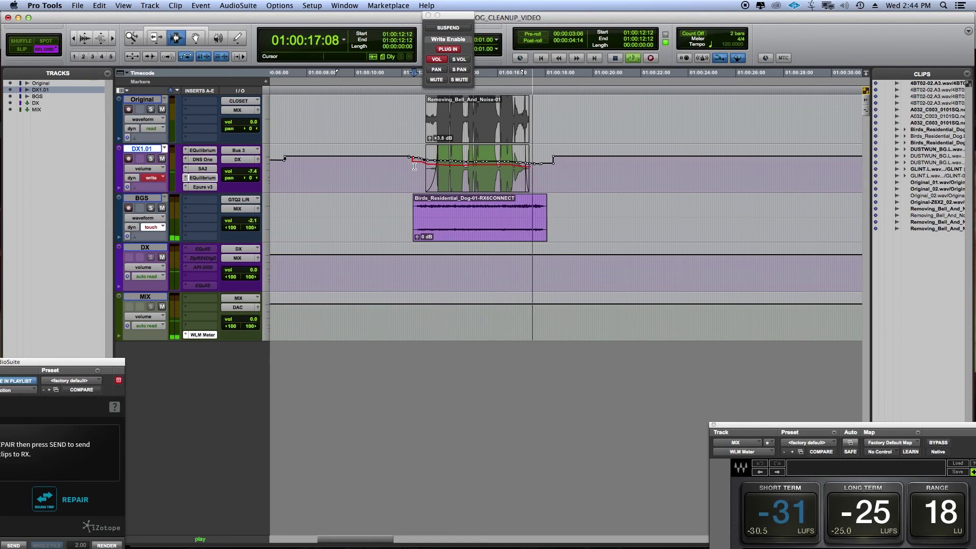
{"action": "key", "text": "space"}
{"action": "left_click", "coordinate": [415, 220]}
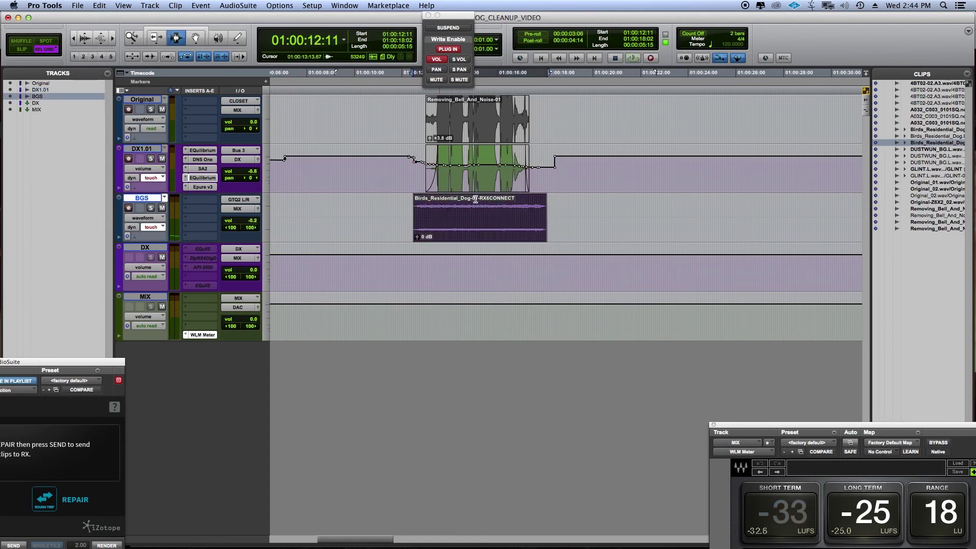